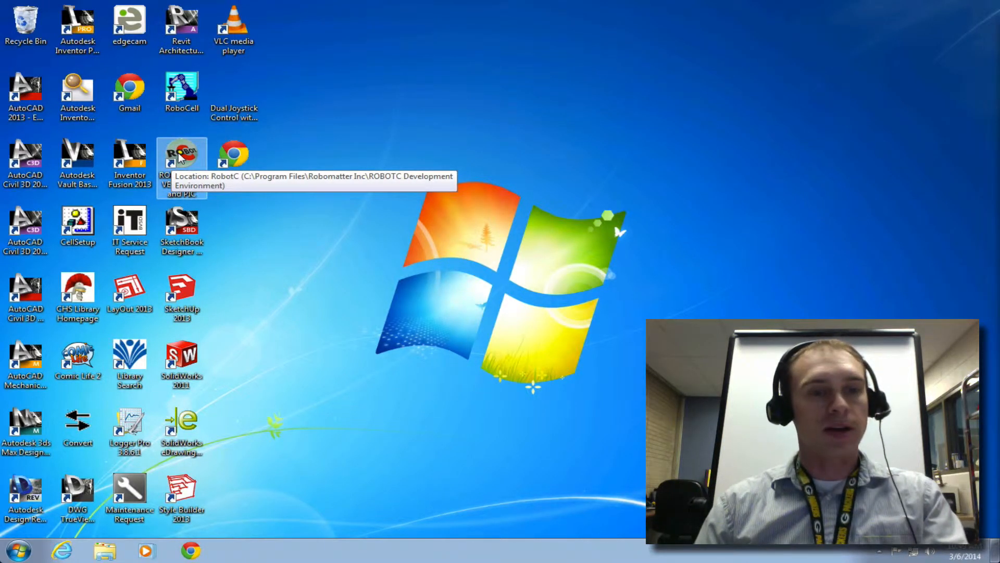
Step: Launch ROBOTC and create a new blank program file
double_click(180, 156)
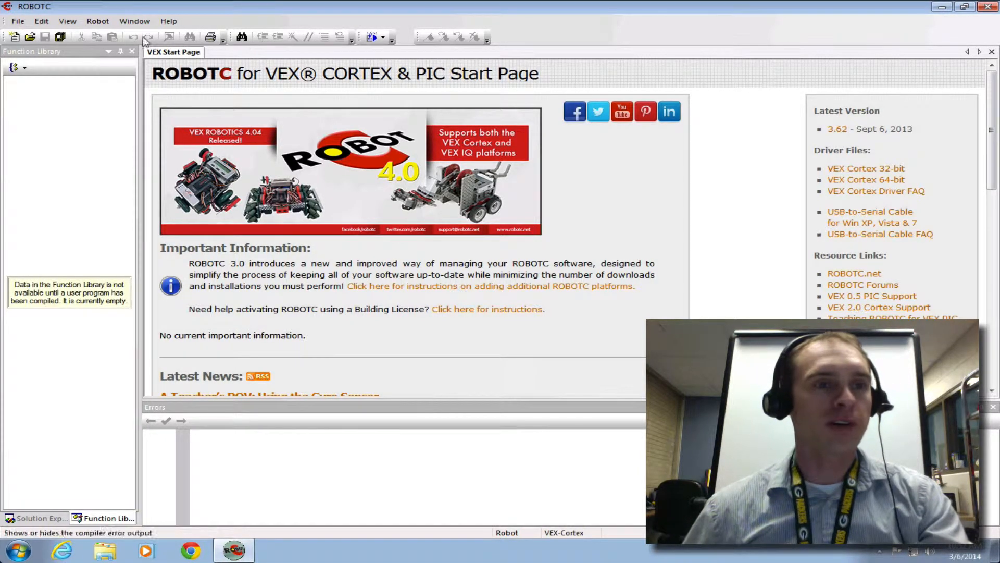
click(18, 21)
mouse_move(32, 37)
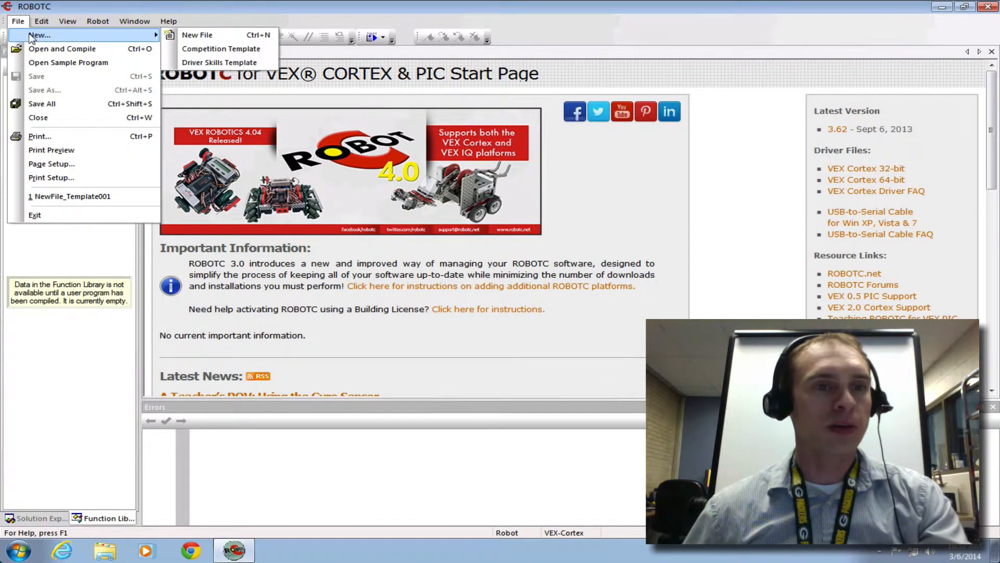
click(194, 35)
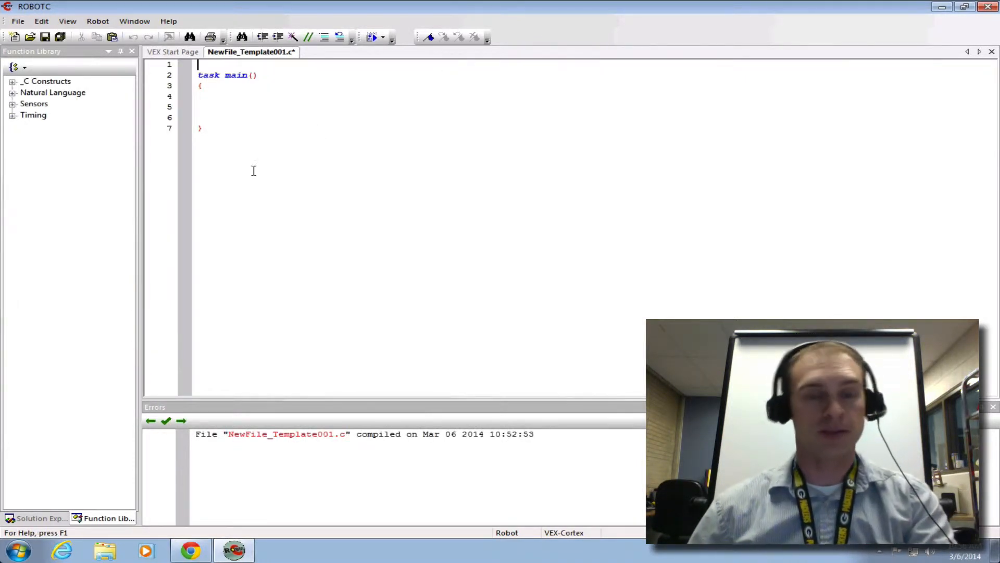
Step: Switch to Chrome and copy the full PLTWtemplate.c text from the Setting up RobotC assignment page
click(198, 555)
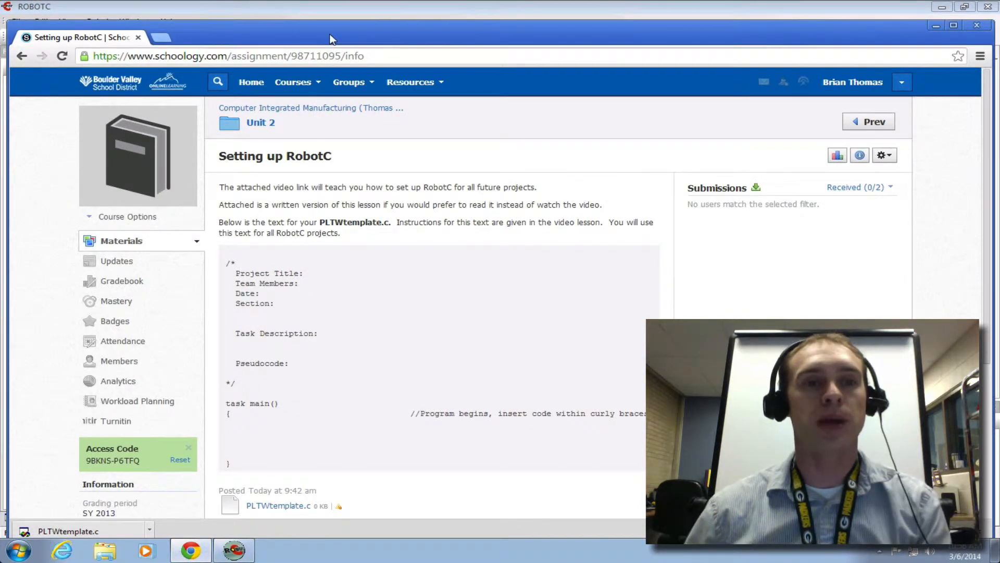
drag(329, 37, 328, 22)
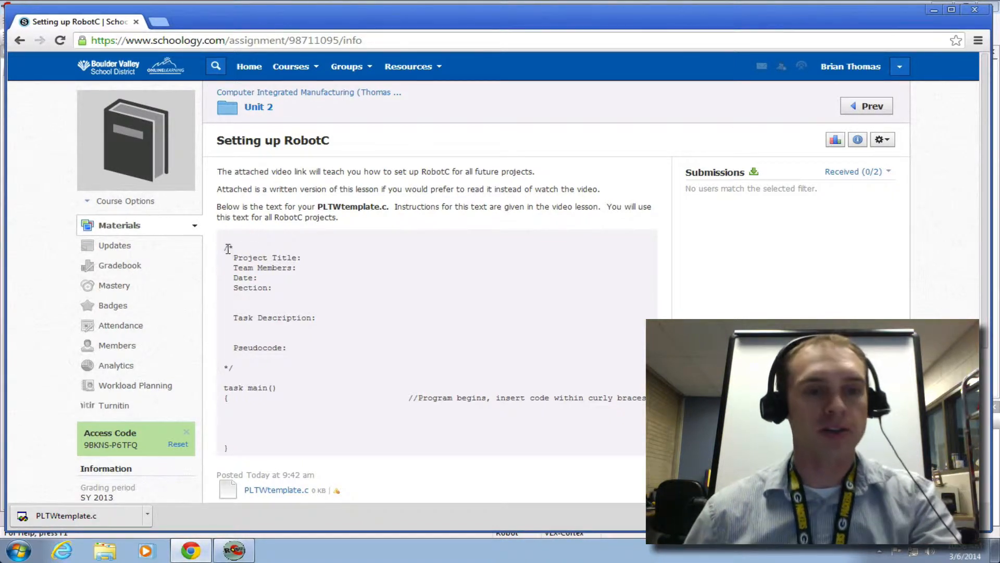
drag(224, 246, 271, 452)
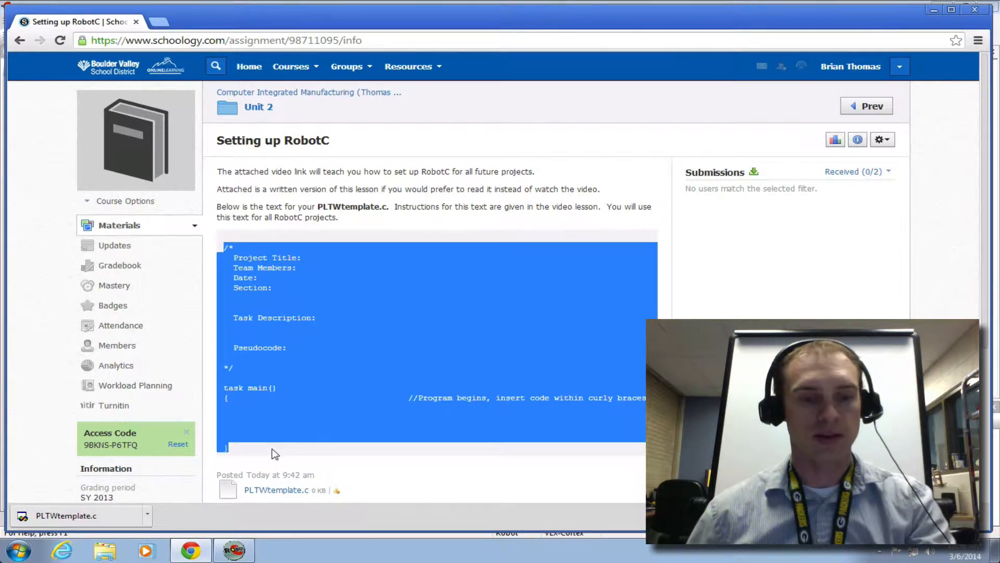
right_click(274, 423)
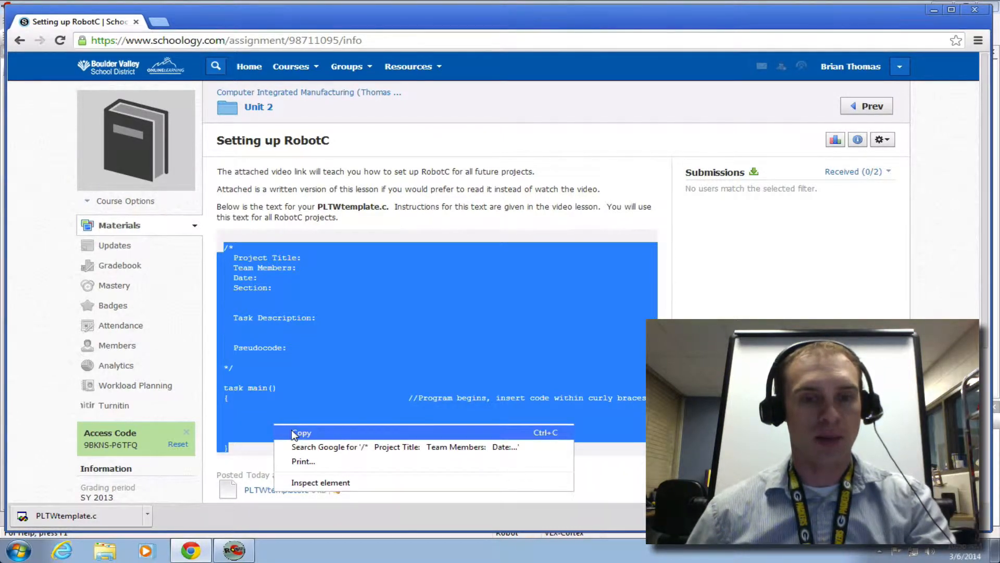
click(293, 434)
Step: Switch back to ROBOTC and replace the new file's entire default code with the copied template text
click(233, 547)
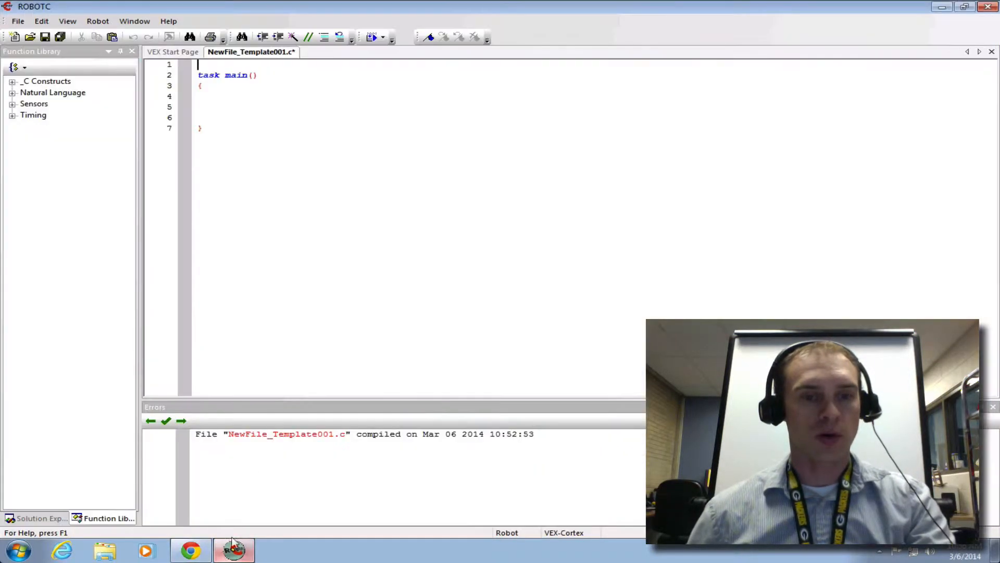
click(278, 234)
key(ctrl+a)
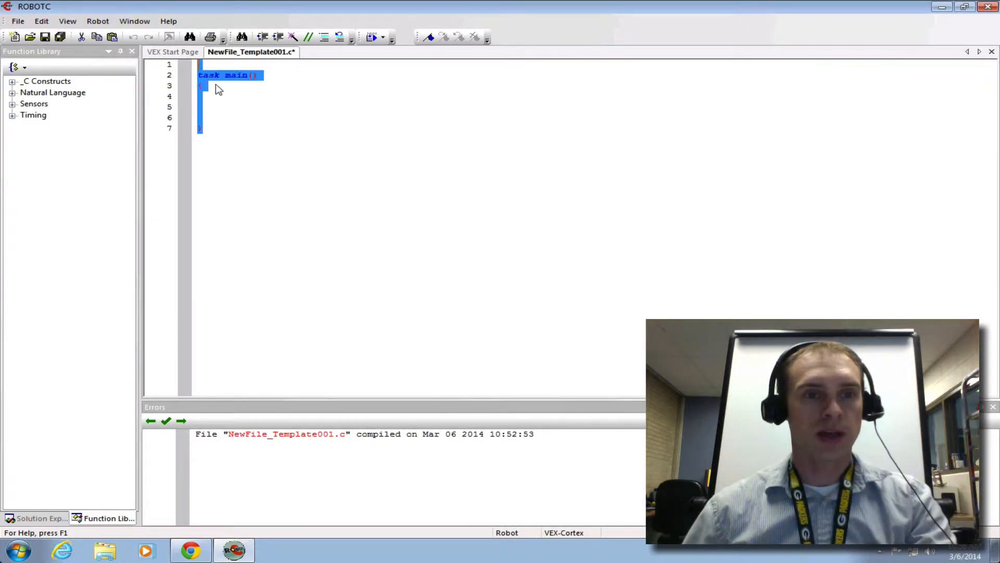
text(v)
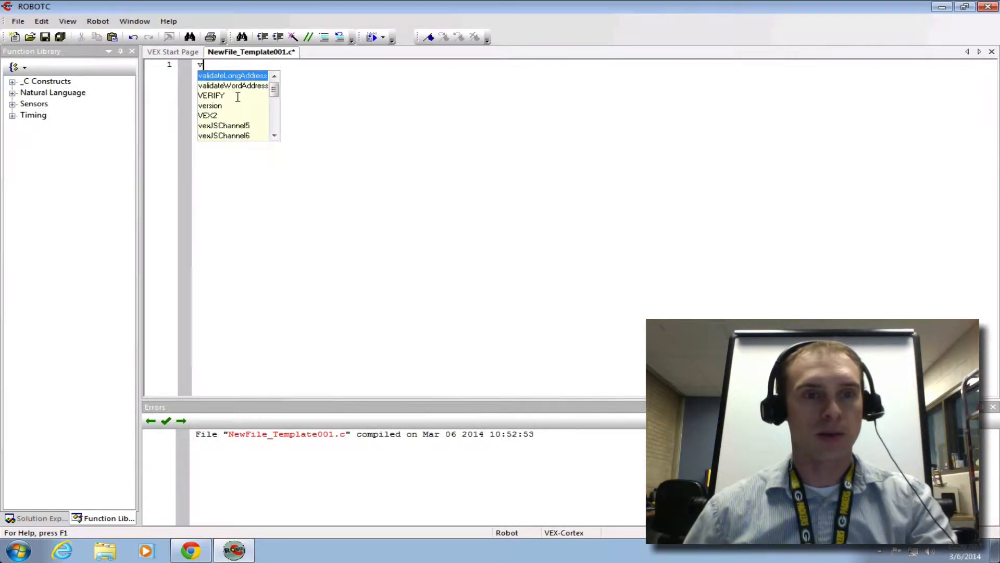
key(BackSpace)
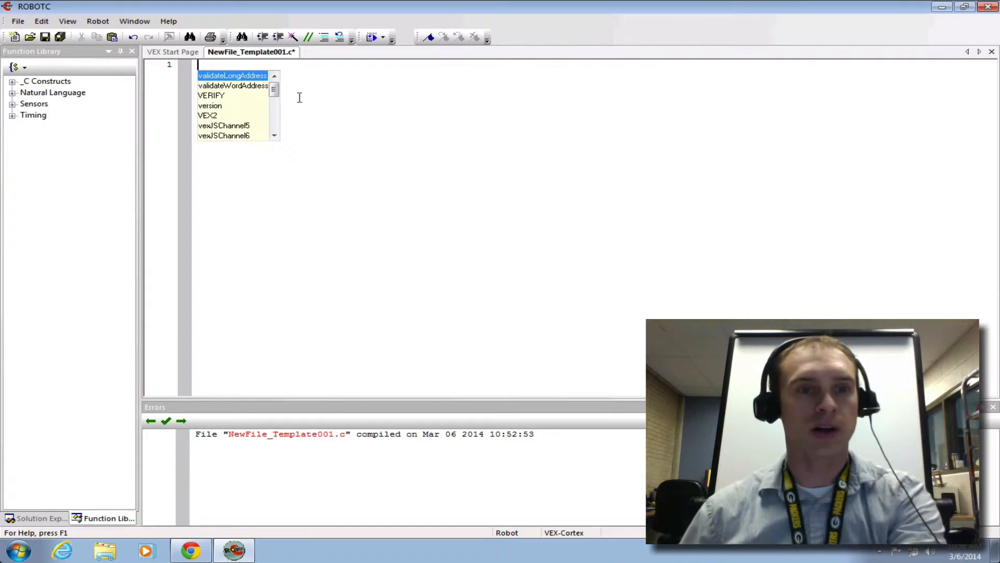
right_click(312, 79)
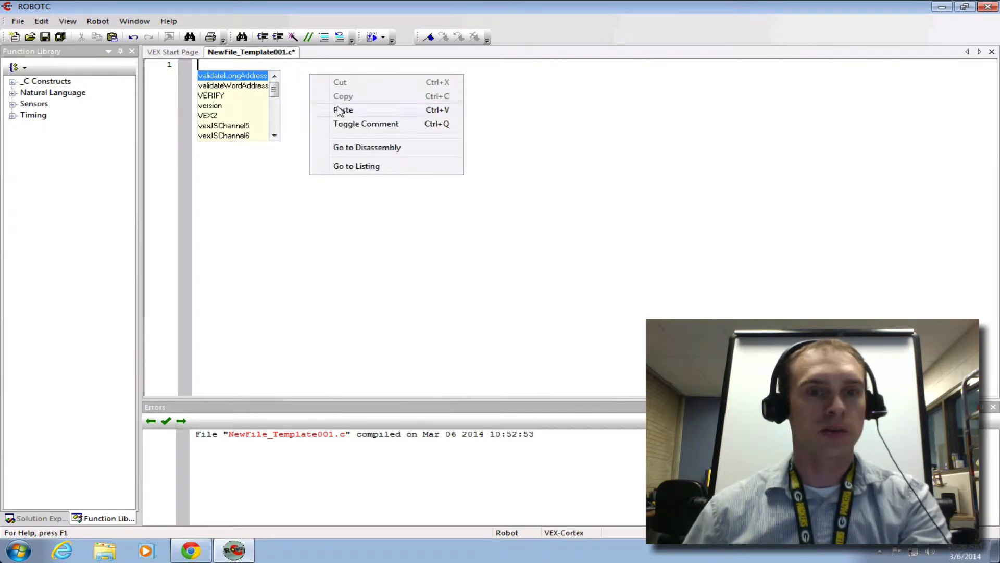
click(341, 107)
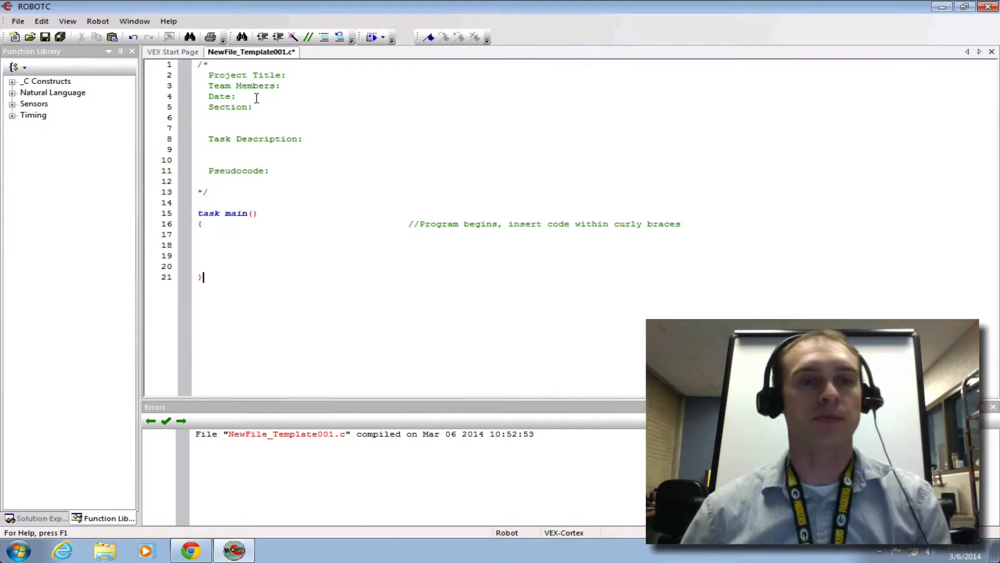
Step: Fill in the header comment with project title "Practice", team members "Me, and meself" and date "today"
click(217, 74)
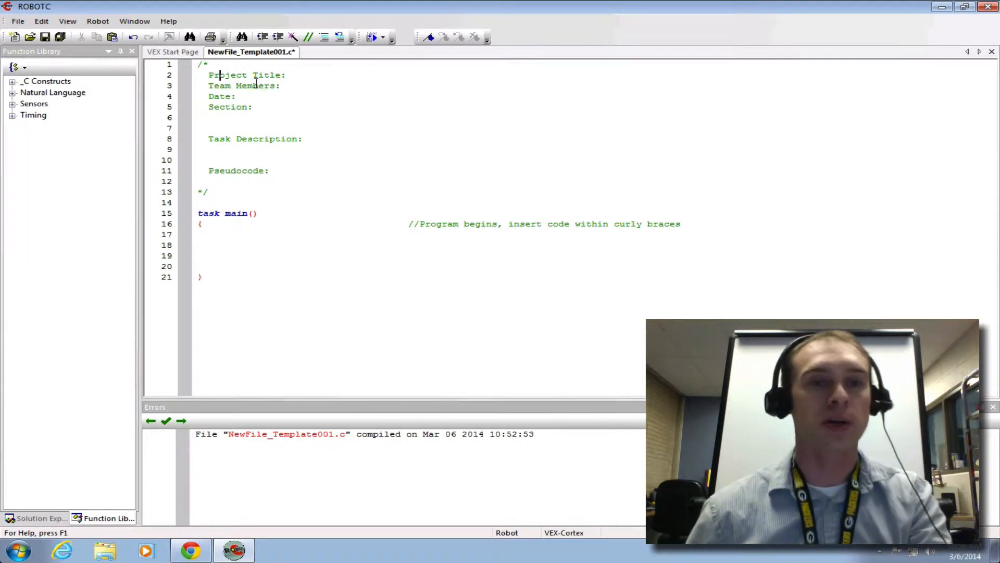
click(294, 78)
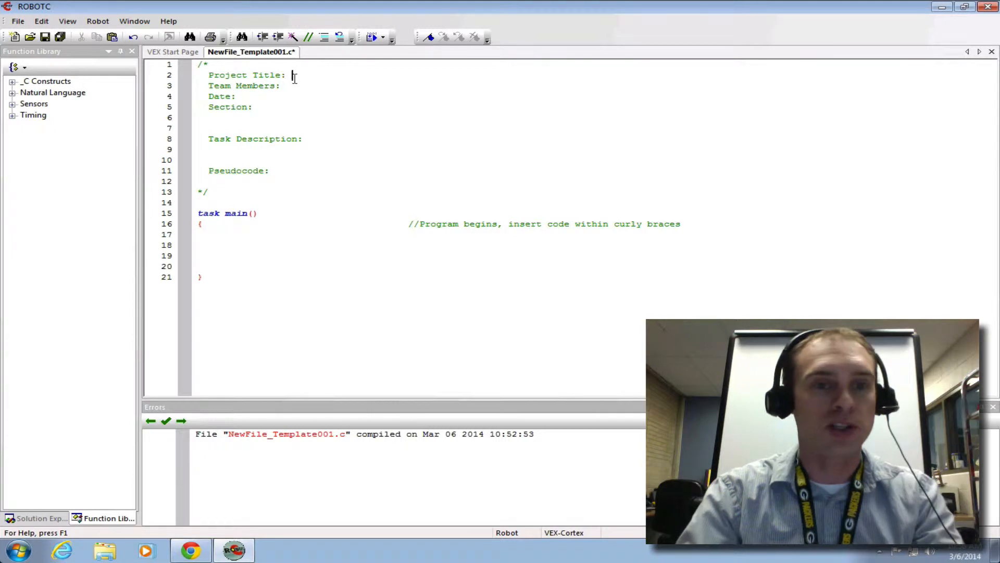
text(Pr)
text(actice)
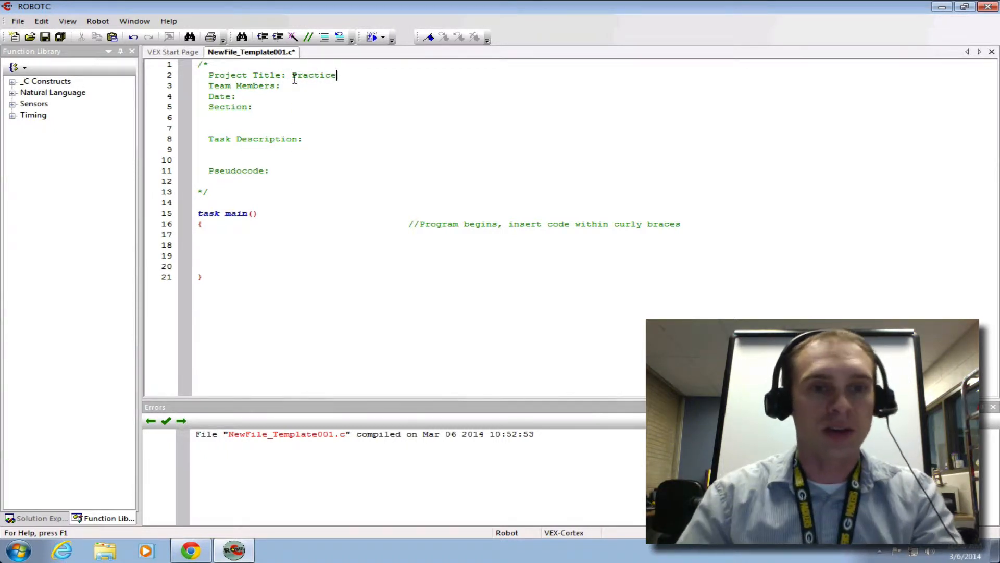
key(Down)
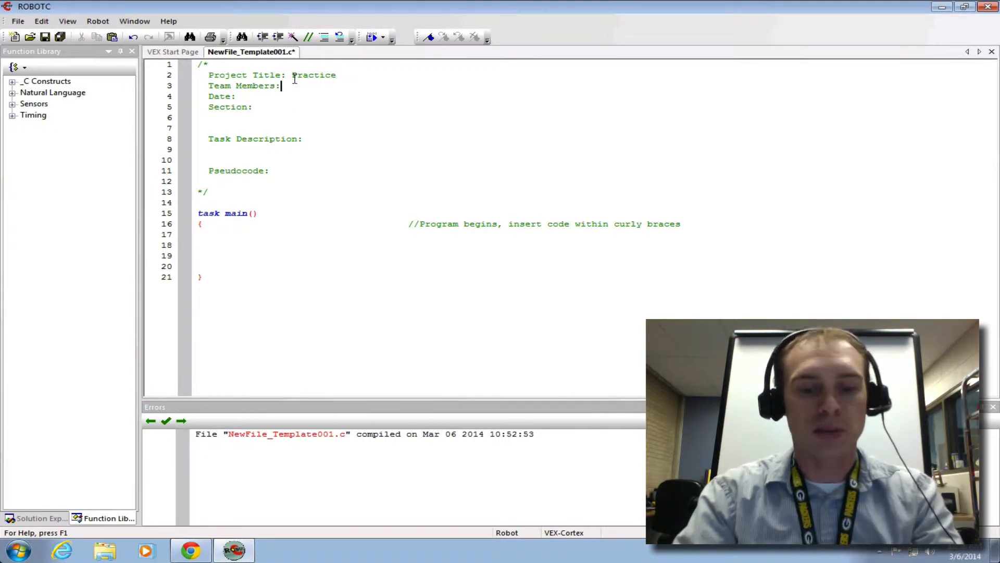
text(Me)
text(, )
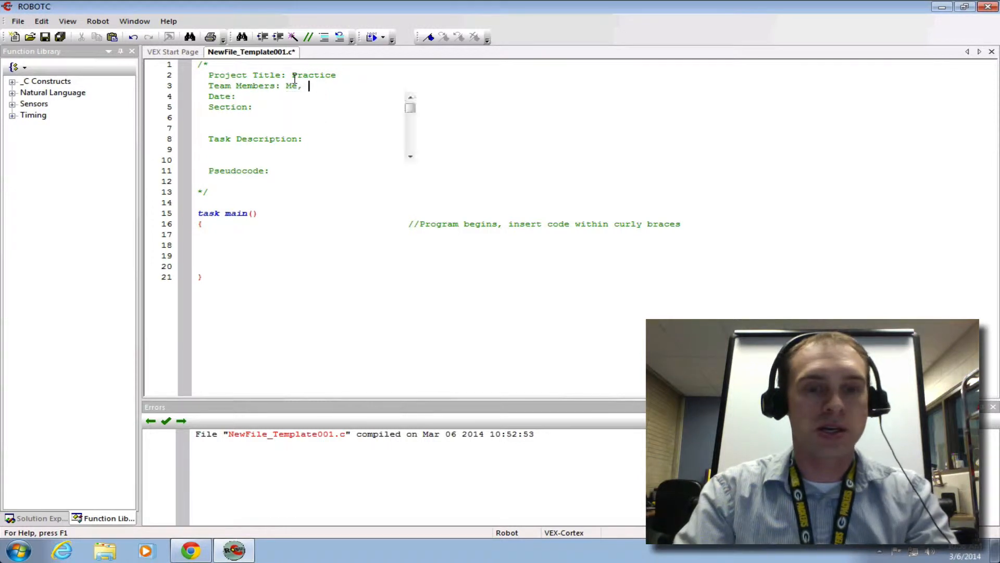
text(and meself)
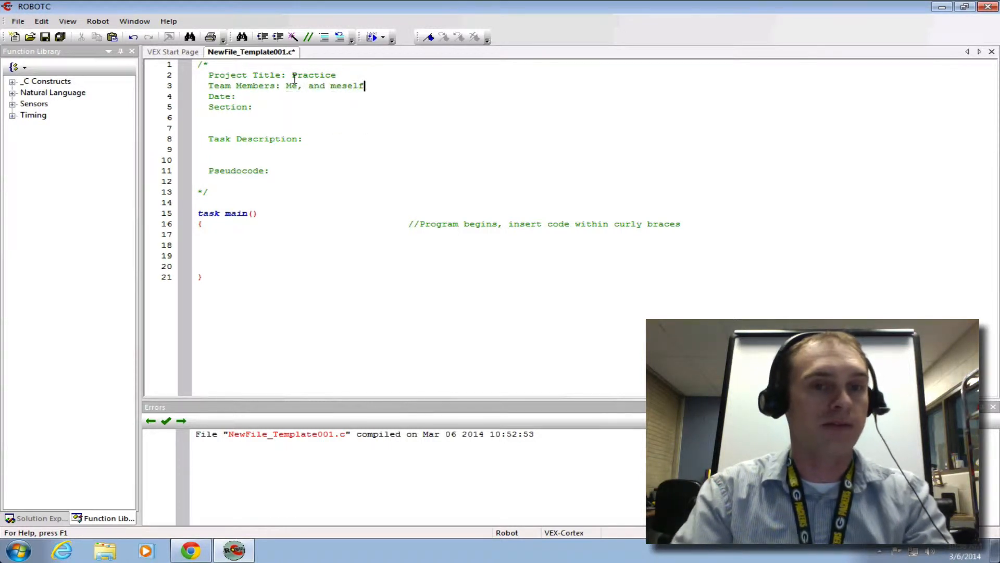
key(Down)
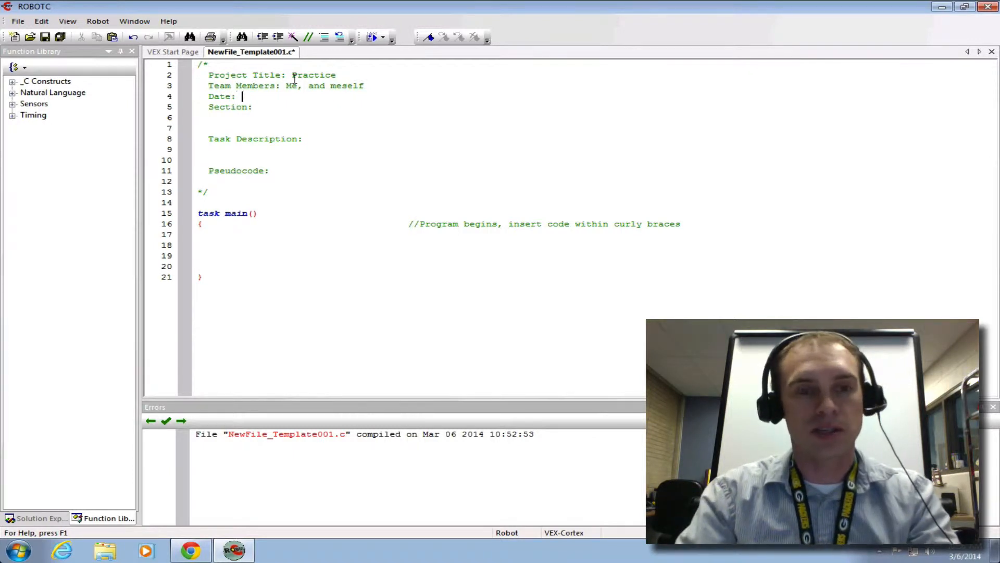
text(today)
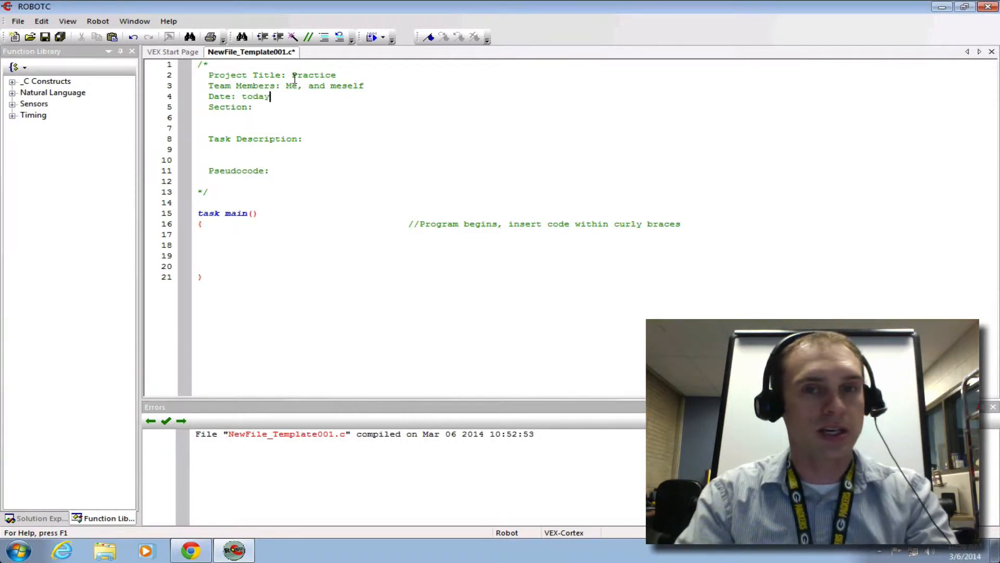
key(Down)
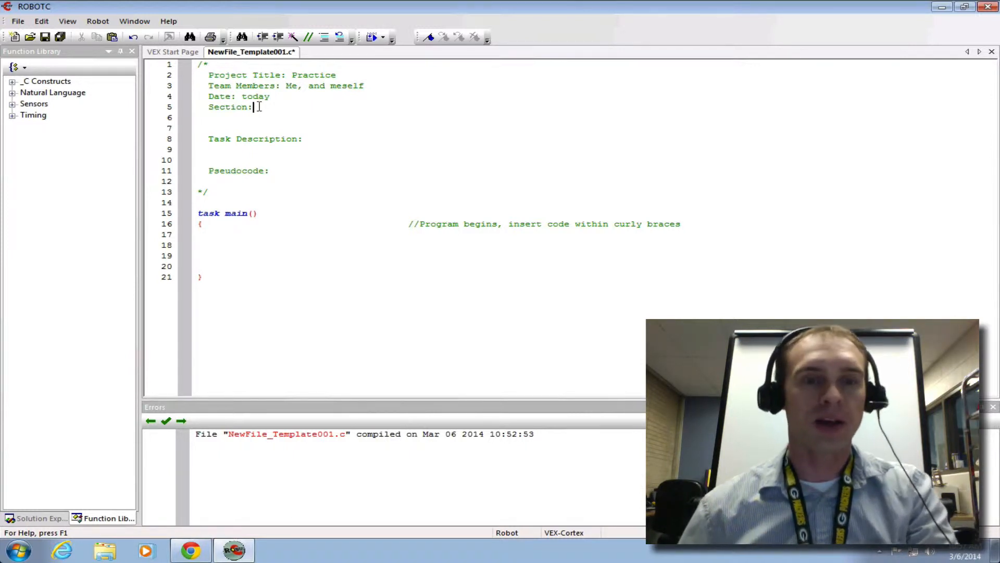
click(316, 141)
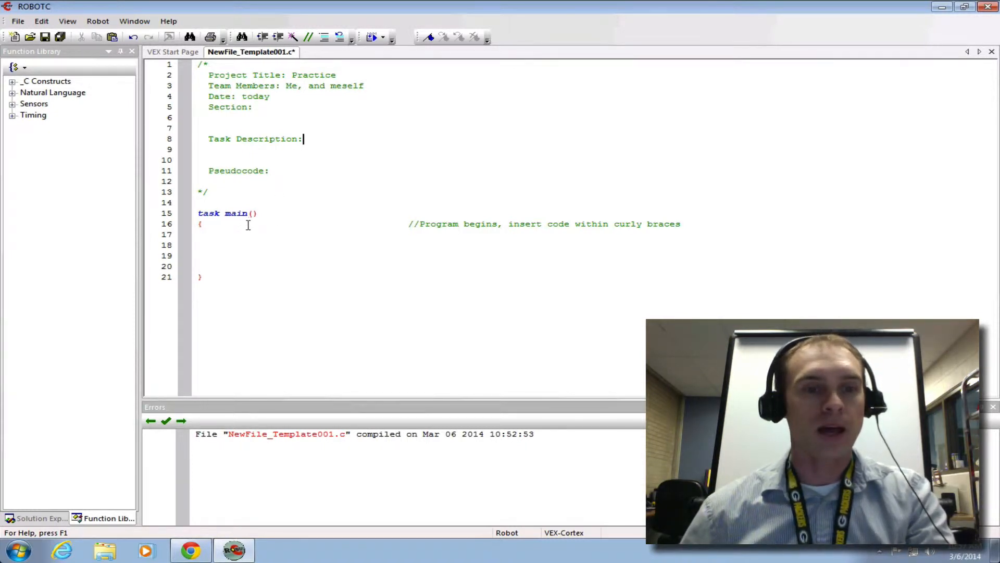
click(232, 235)
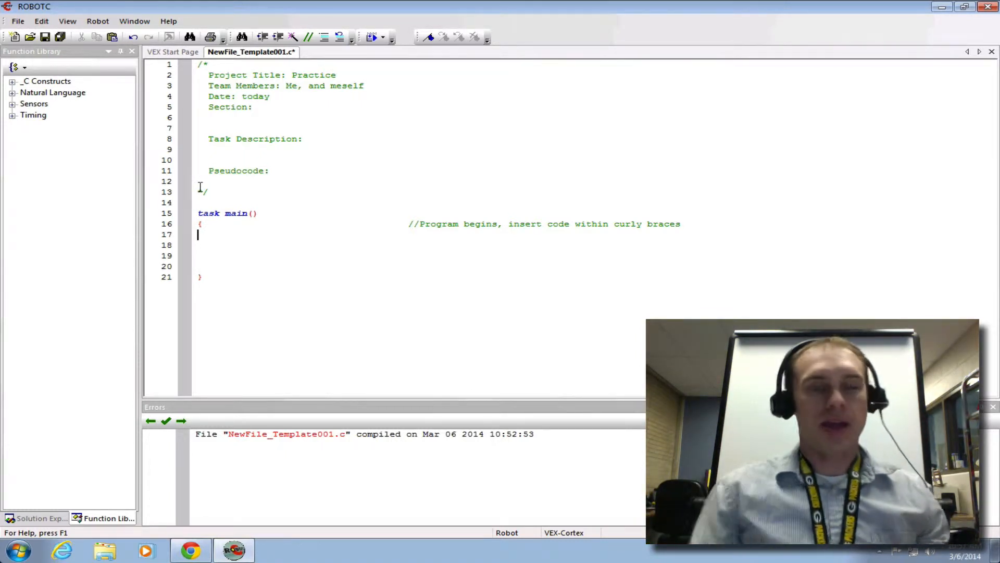
Step: Set the VEX Cortex communication mode to USB Only
click(98, 21)
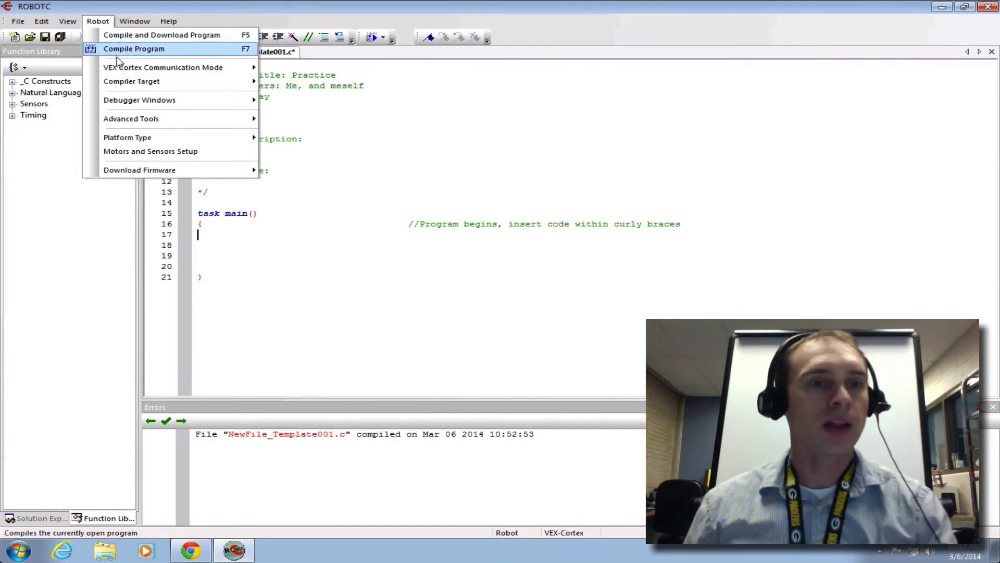
mouse_move(122, 69)
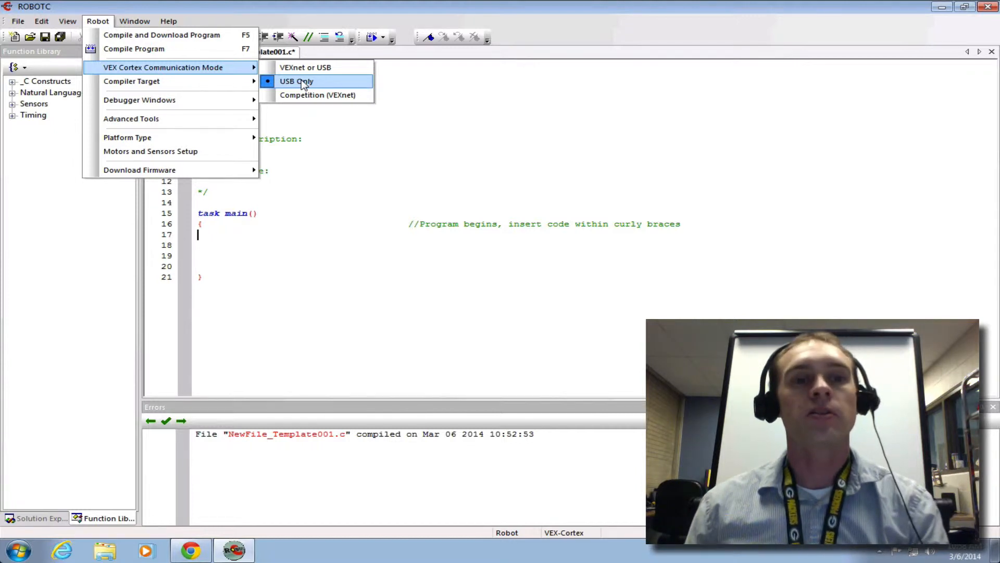
click(303, 84)
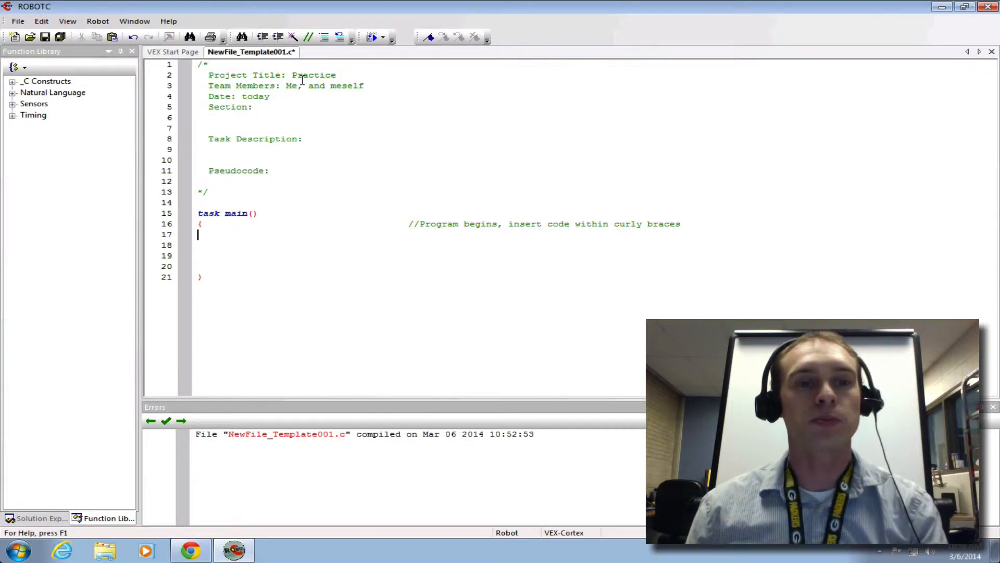
Step: Set the platform type to the Innovation First (IFI) option Natural Language (VEX Cortex)
click(111, 23)
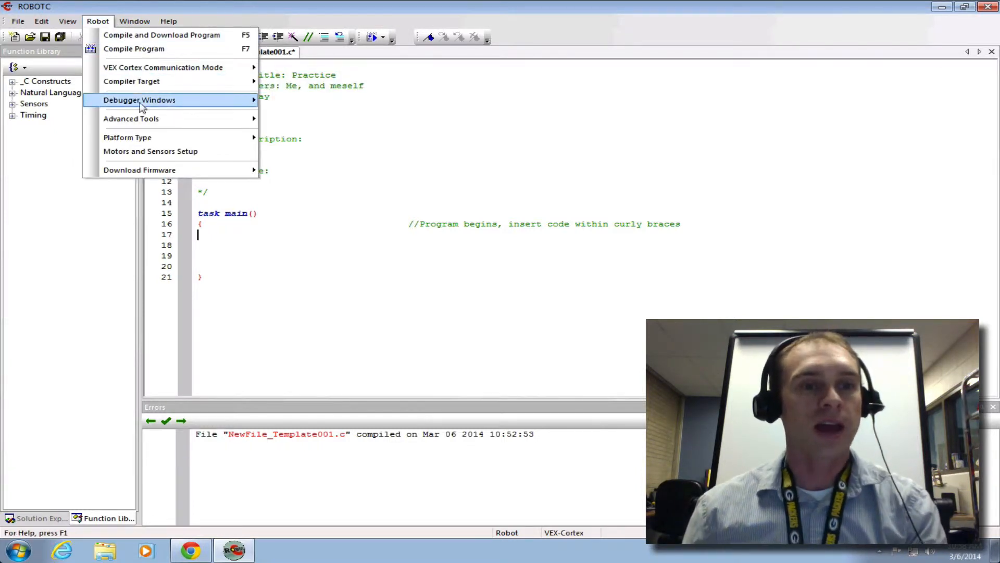
mouse_move(152, 138)
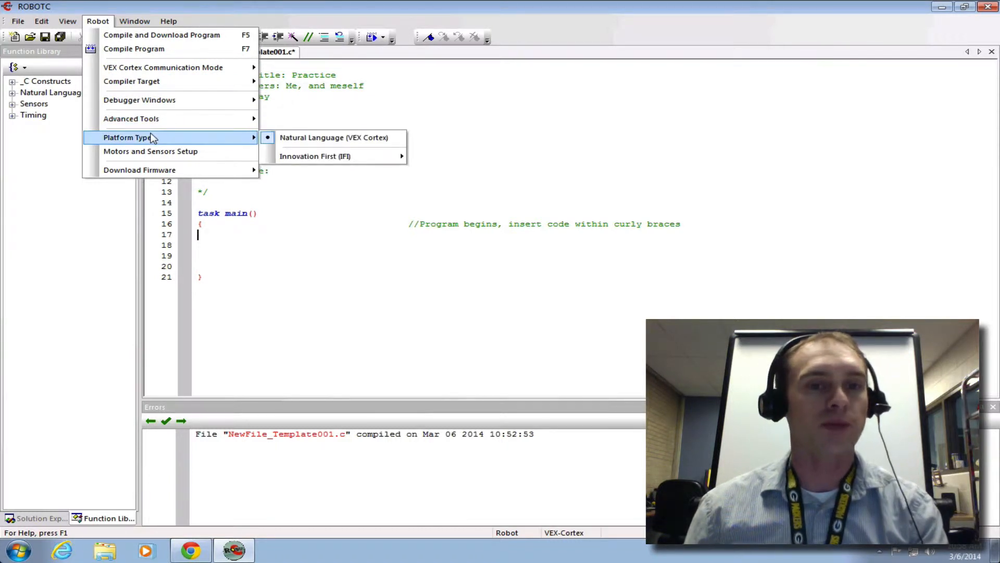
mouse_move(292, 156)
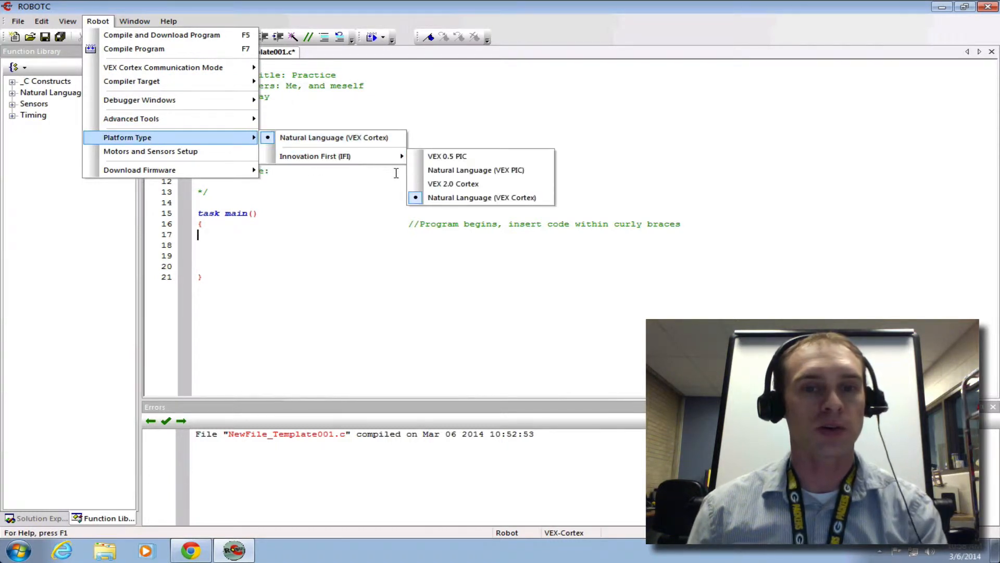
click(438, 199)
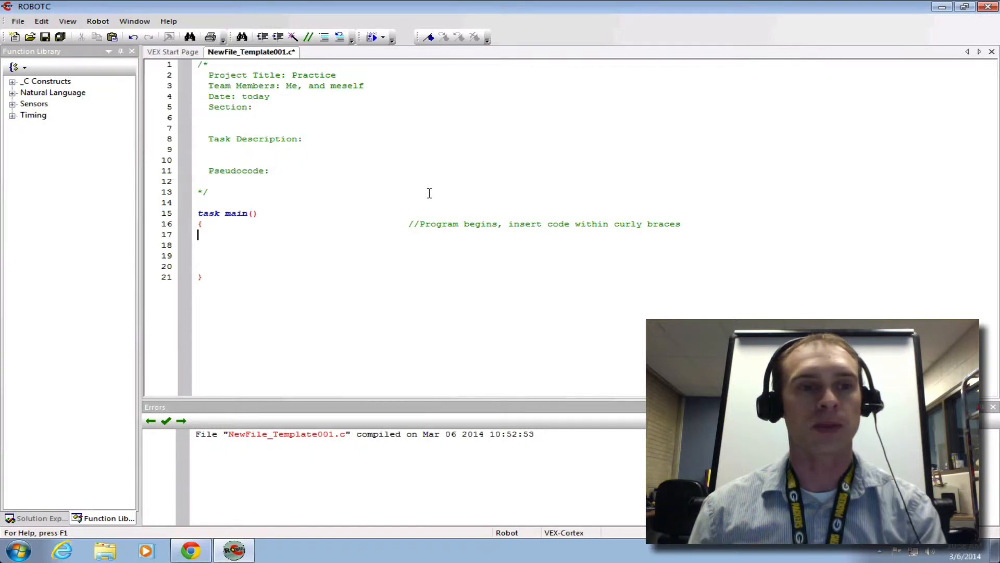
Step: Examine the manual firmware update options, including the standard ROBOTC firmware file VEX_Cortex_0968.hex
click(107, 25)
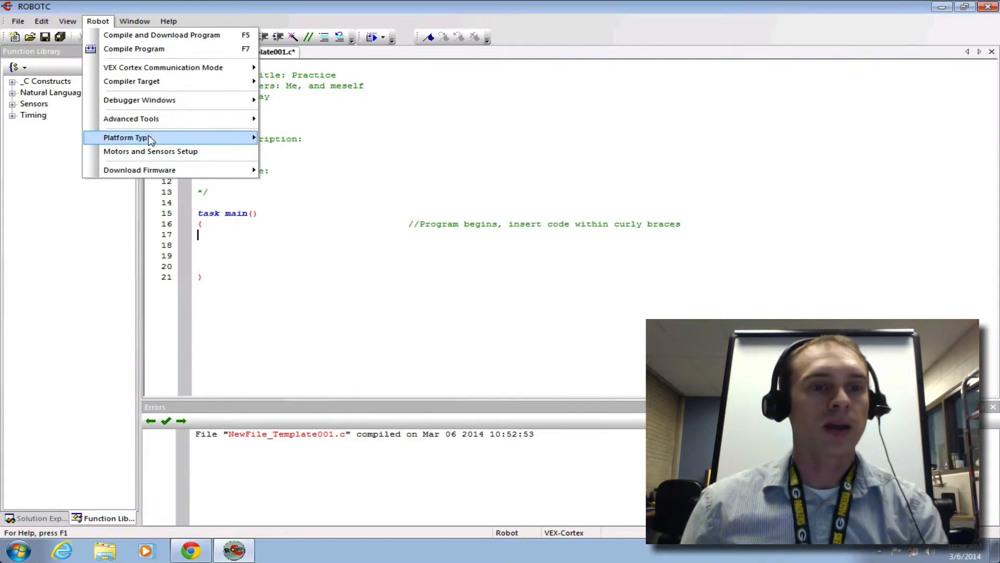
mouse_move(168, 174)
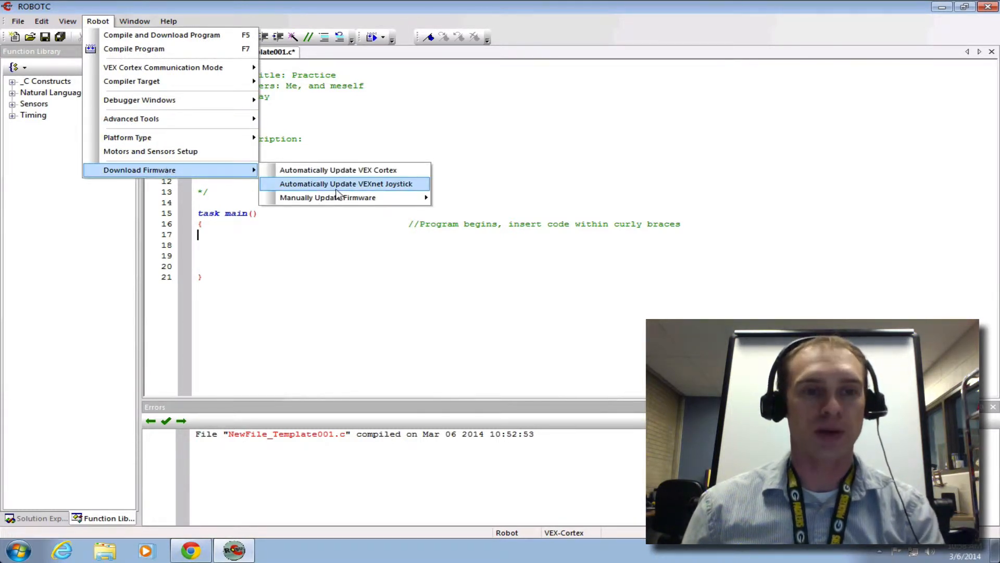
mouse_move(339, 197)
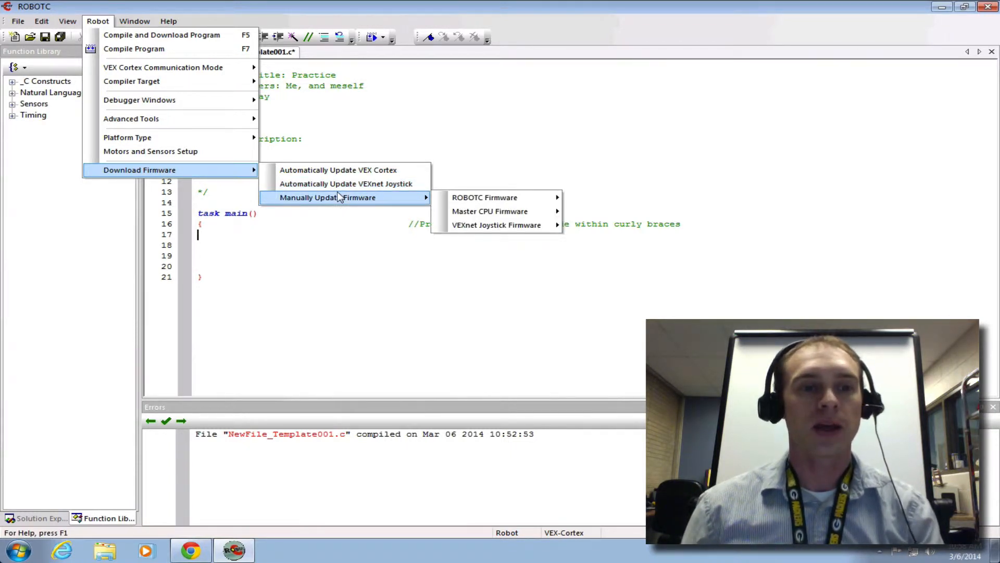
mouse_move(481, 214)
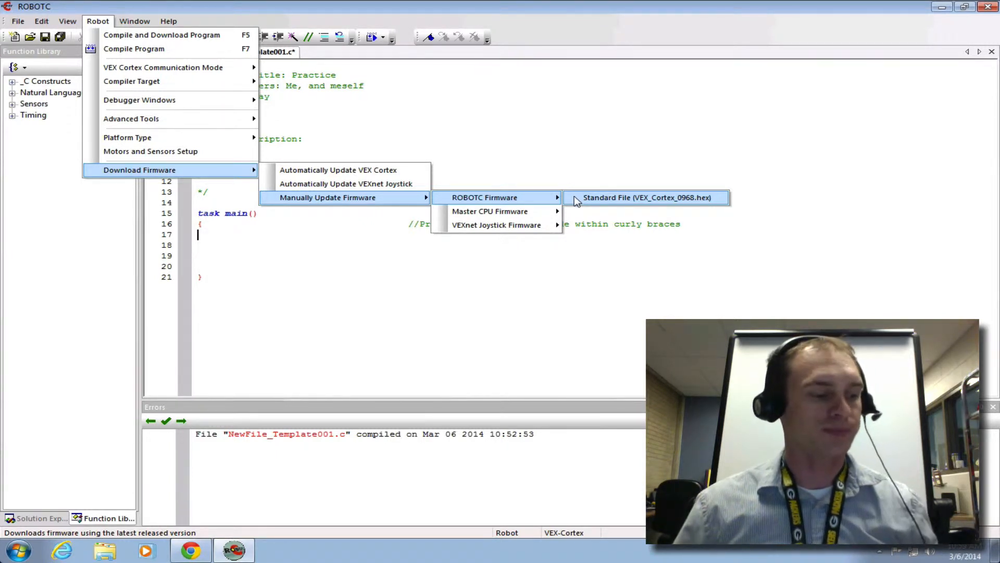
click(469, 149)
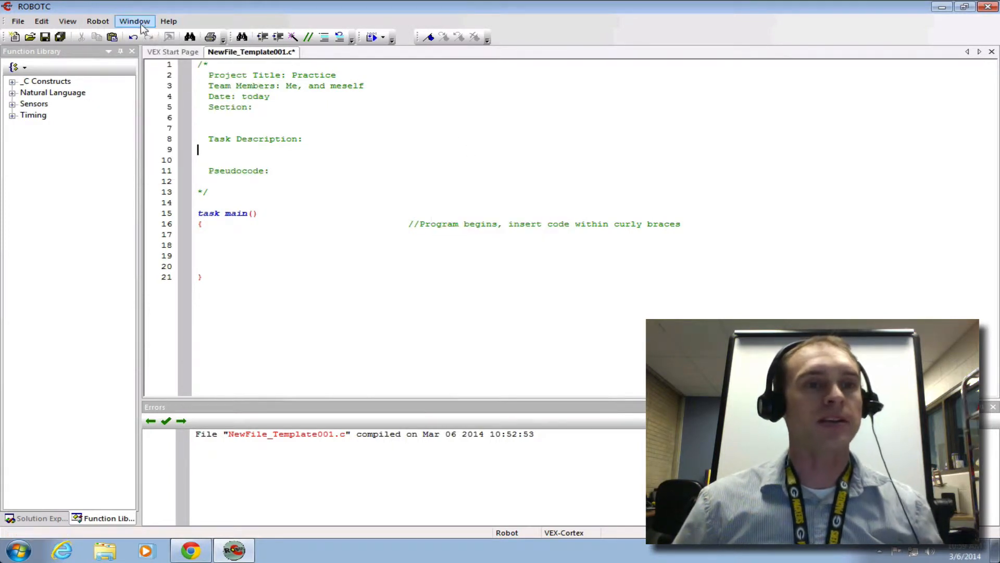
Step: In the motors and sensors setup, name the port2 motor rearWheel, set its type to VEX 269 Motor and apply it
click(106, 22)
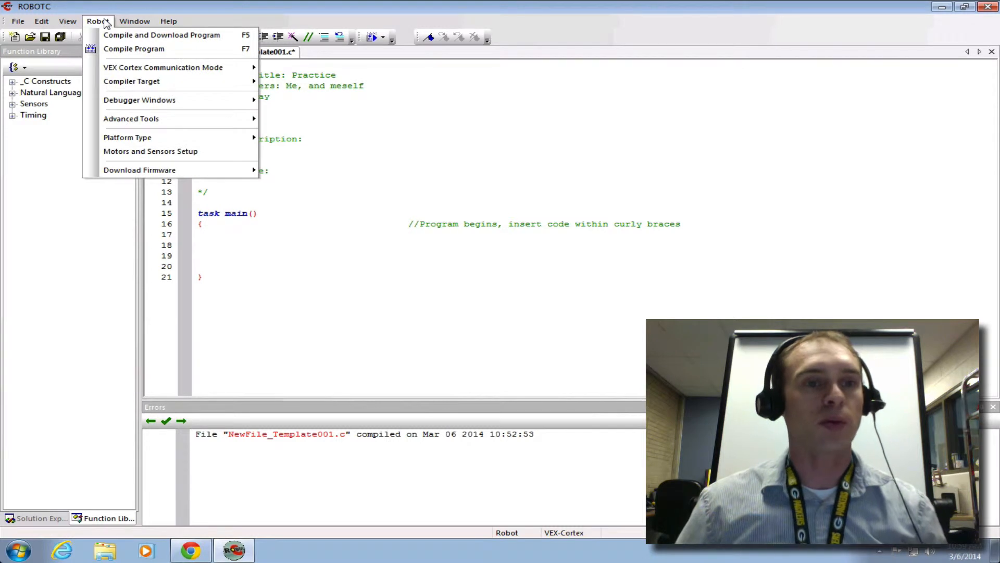
click(160, 152)
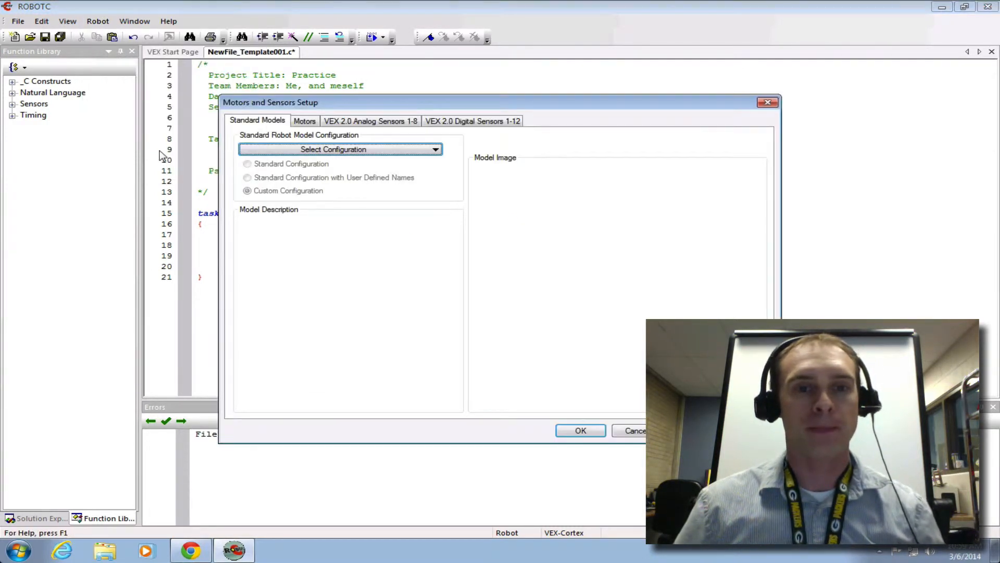
click(310, 123)
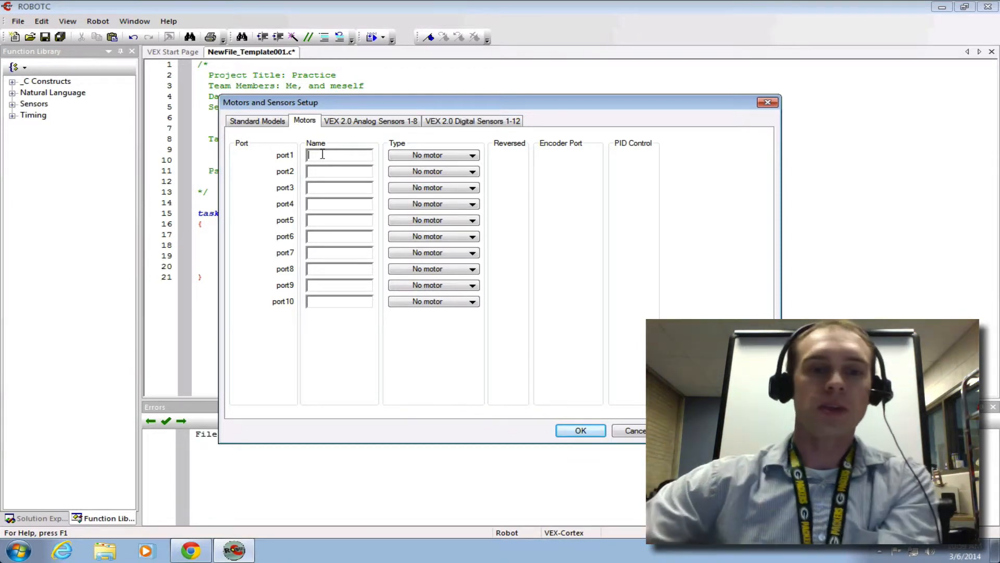
click(329, 172)
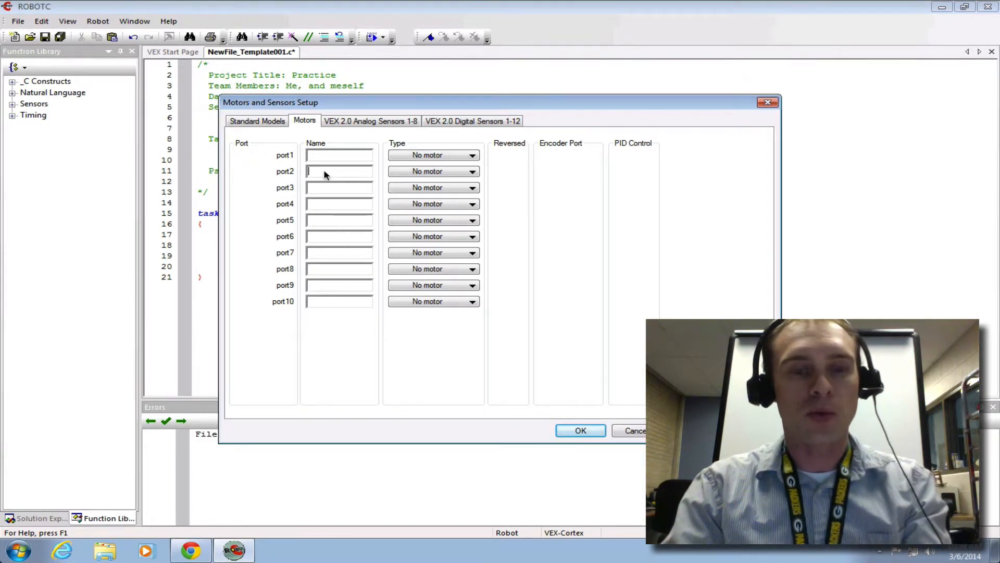
text(rearWheel)
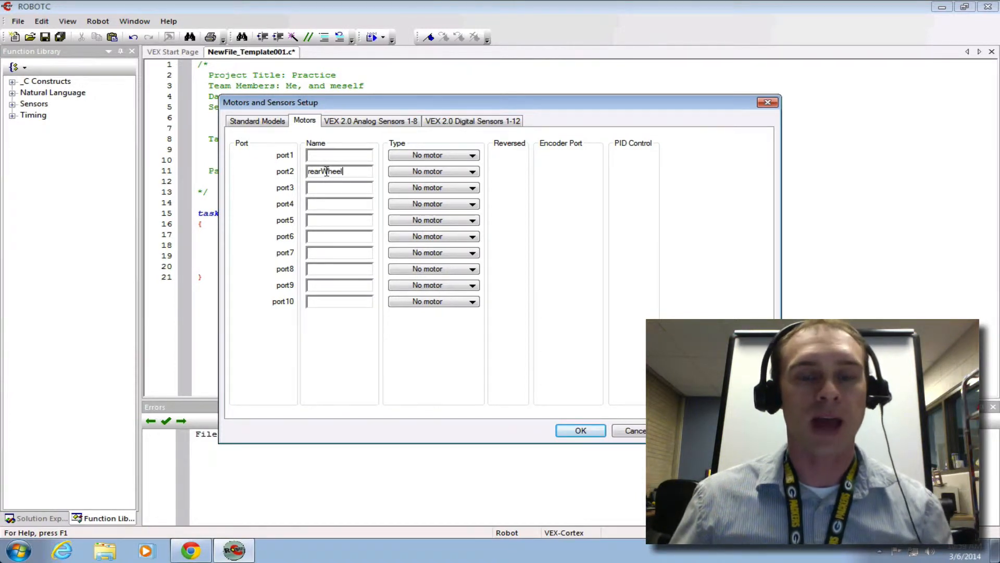
click(404, 172)
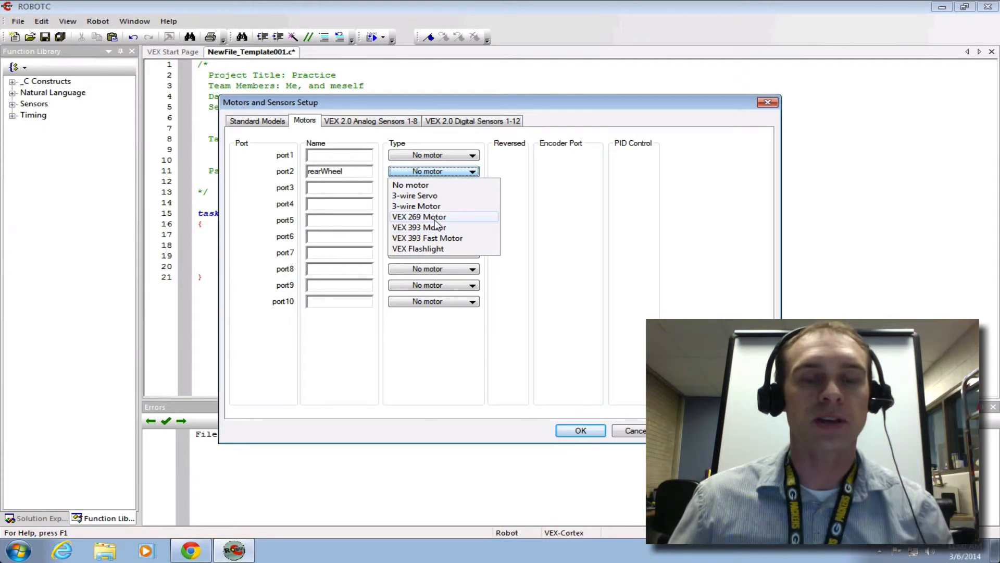
click(436, 219)
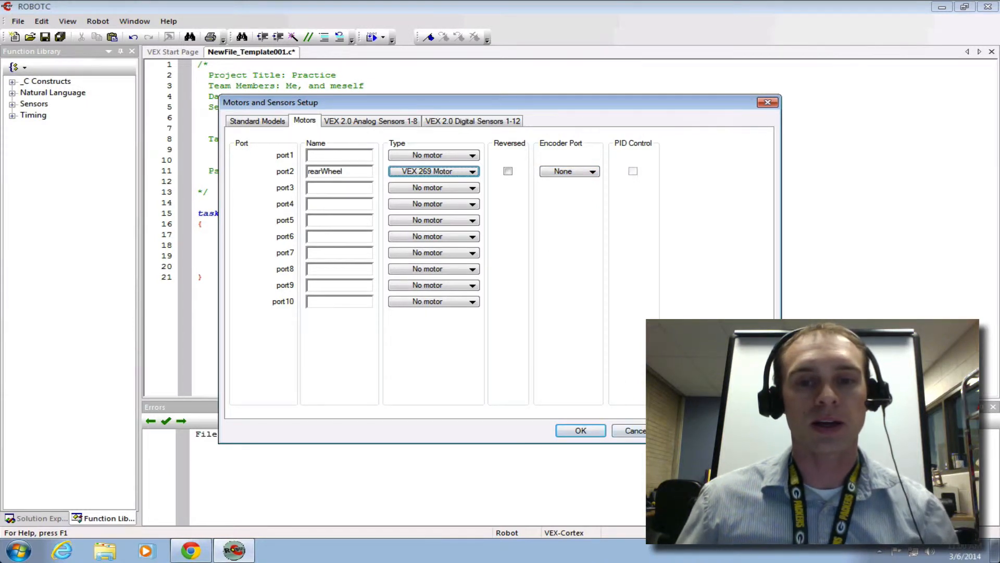
click(694, 431)
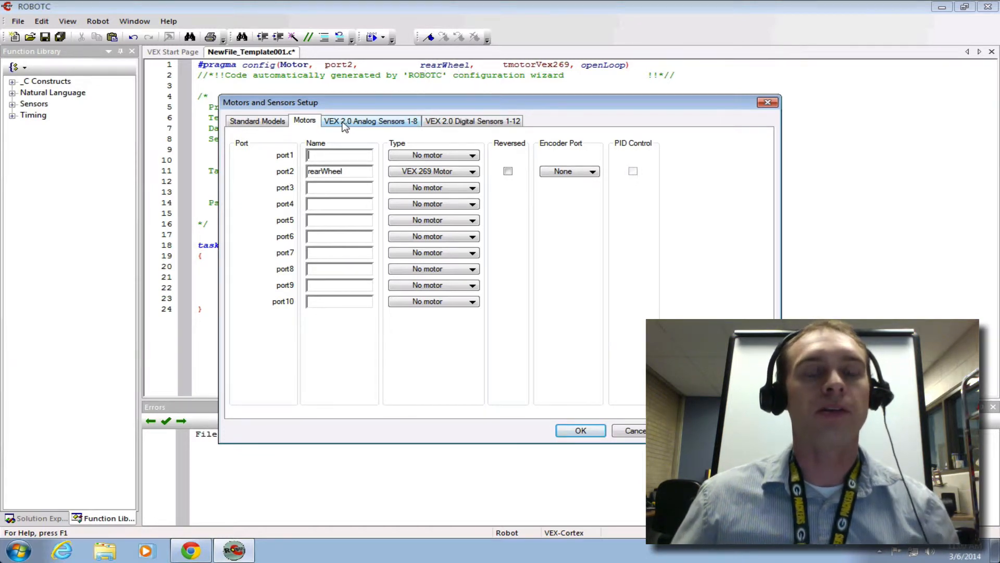
Step: Set the standard robot model configuration to POE + CIM Testbed
click(276, 125)
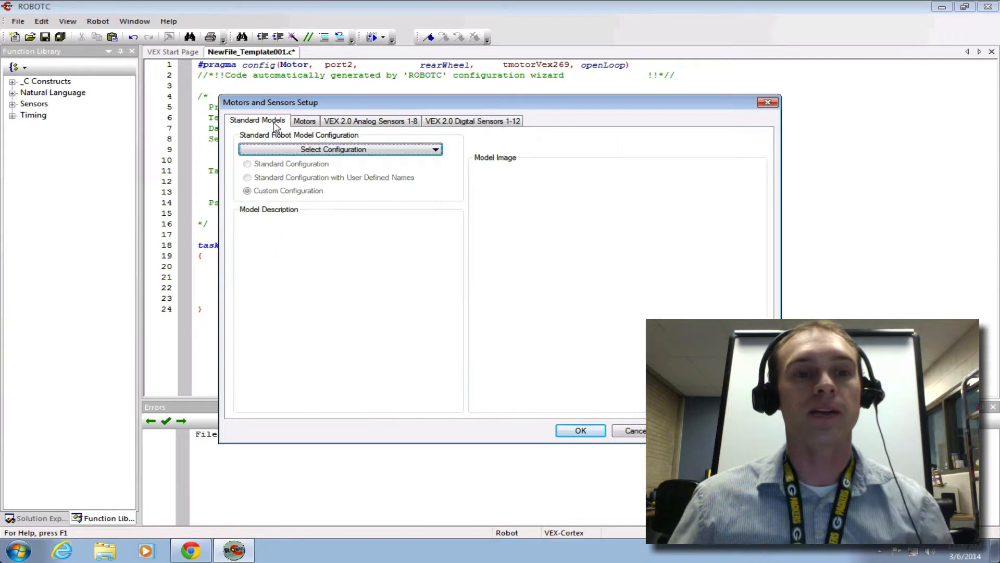
click(309, 149)
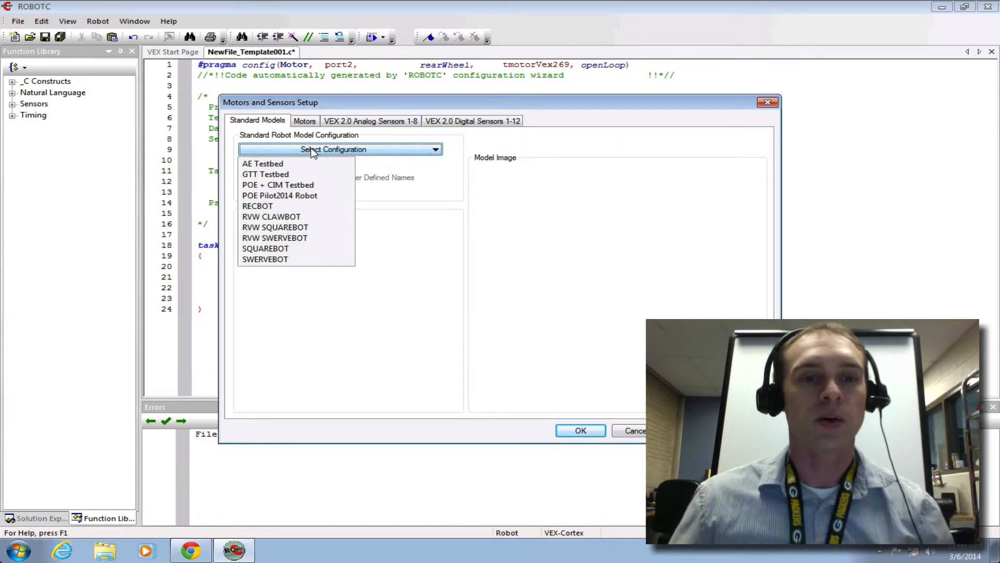
click(284, 188)
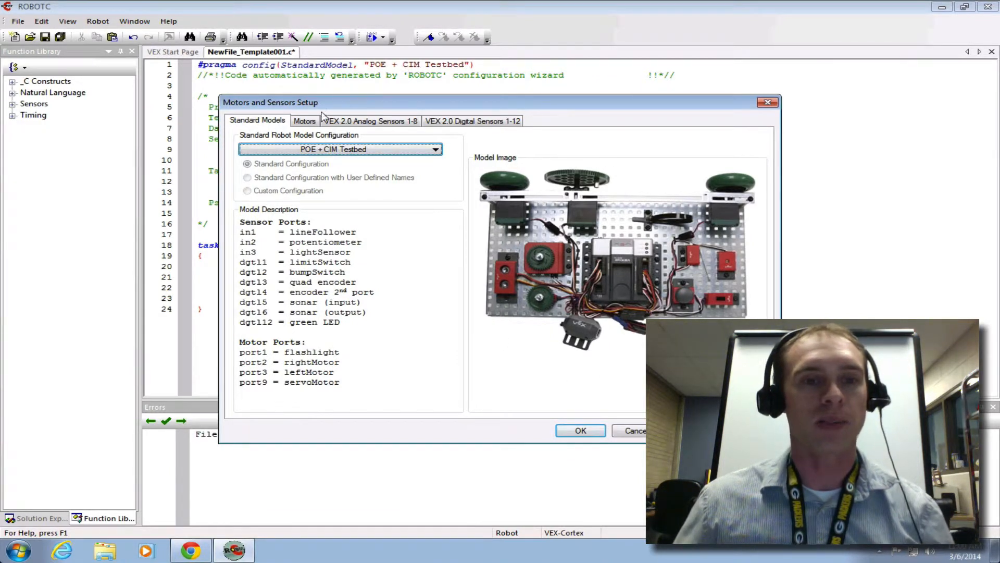
Step: Review the testbed's motor ports and analog sensor ports, including the sensor types offered for in1
click(306, 122)
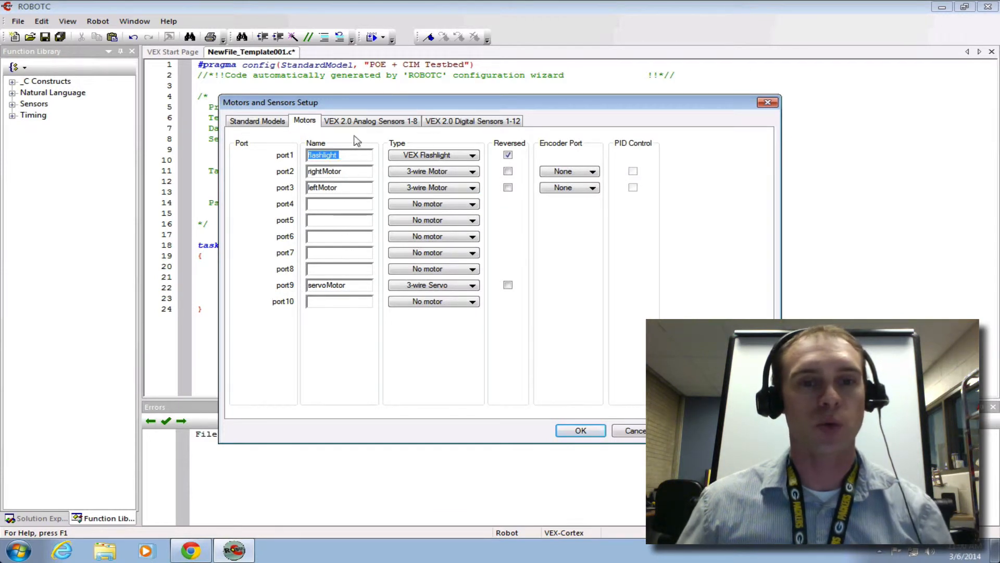
click(367, 121)
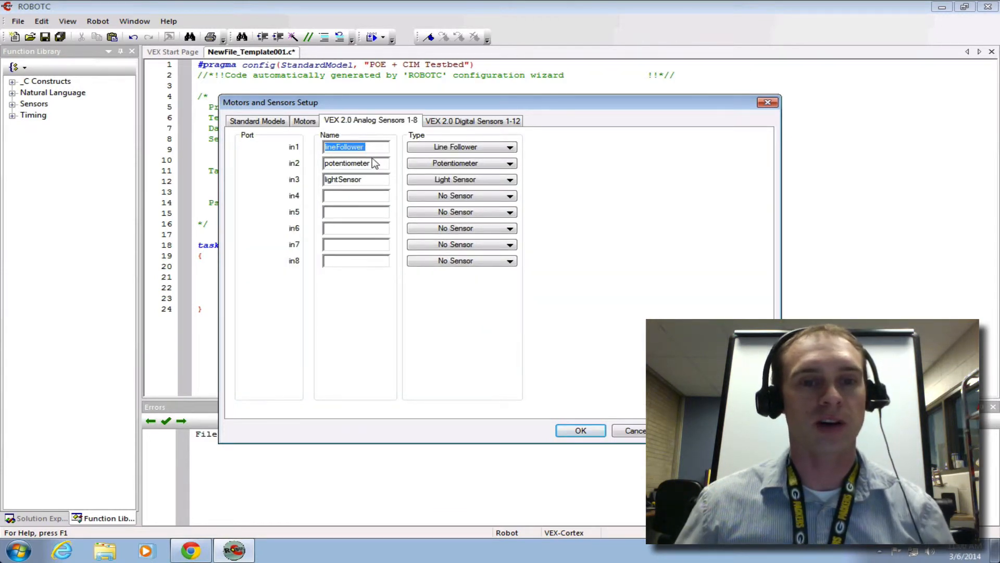
click(472, 149)
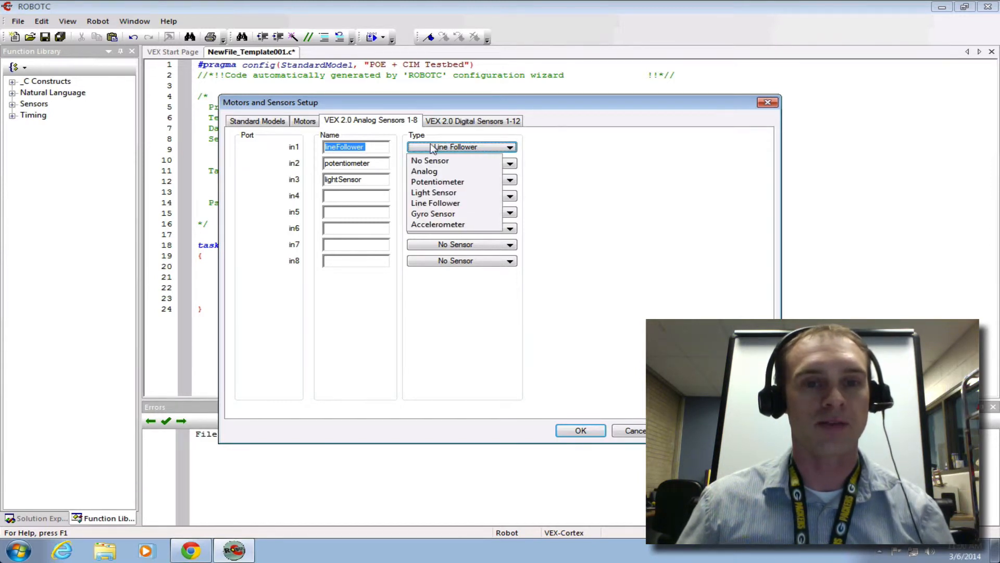
click(524, 151)
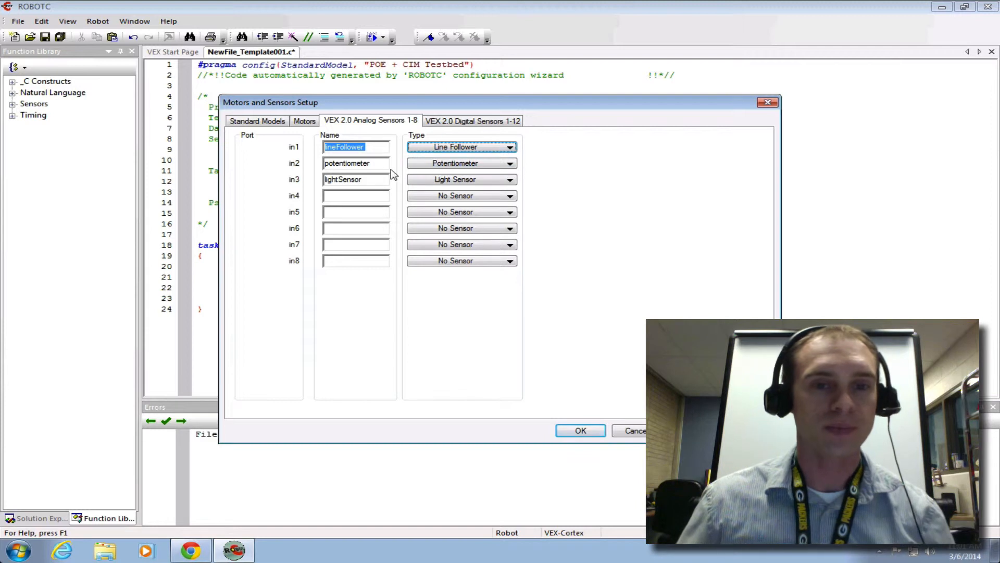
Step: Review the testbed's digital sensor ports, including the type options for the dgtl3 quadrature encoder and the dgtl5 sonar
click(464, 122)
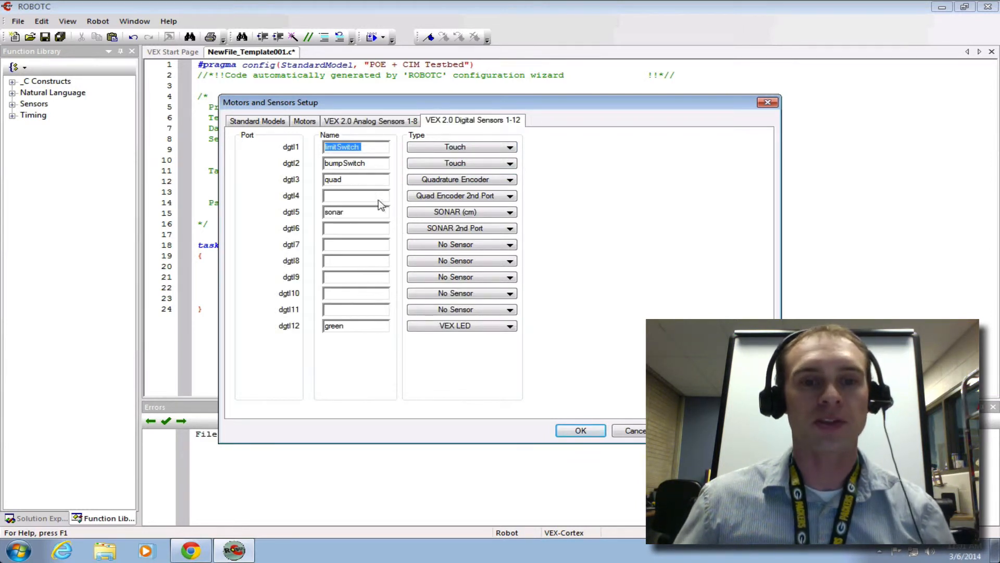
click(444, 182)
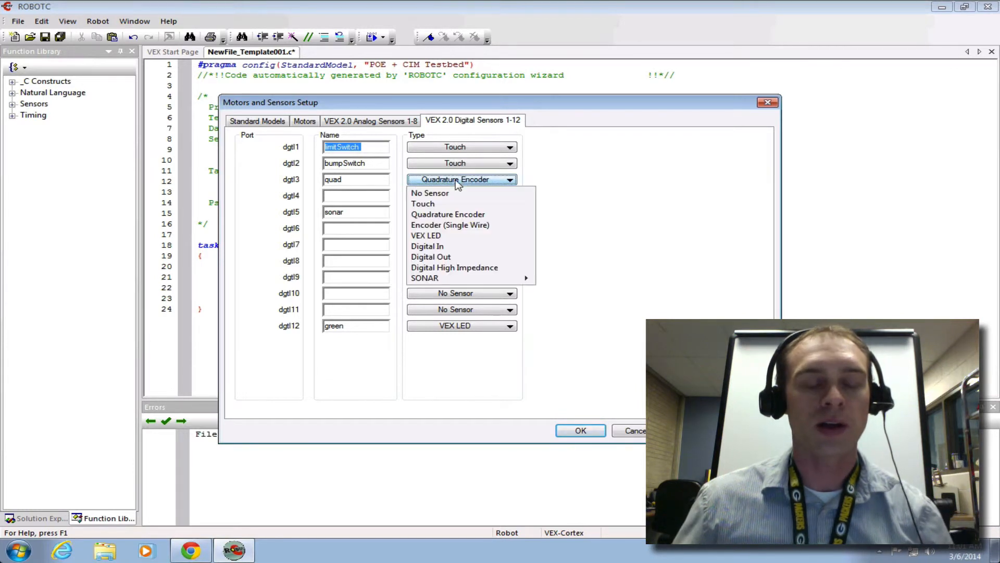
click(555, 178)
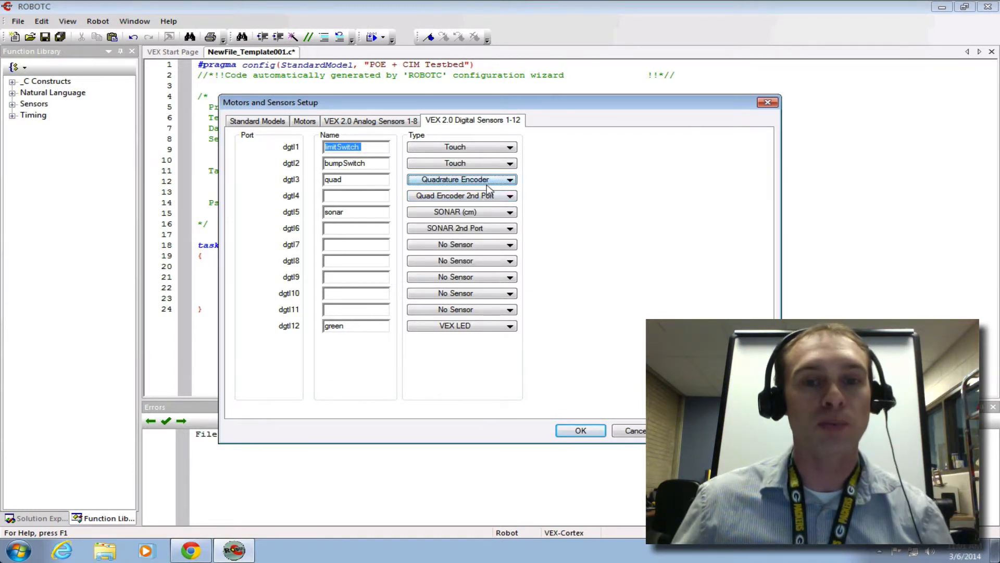
click(359, 179)
click(459, 183)
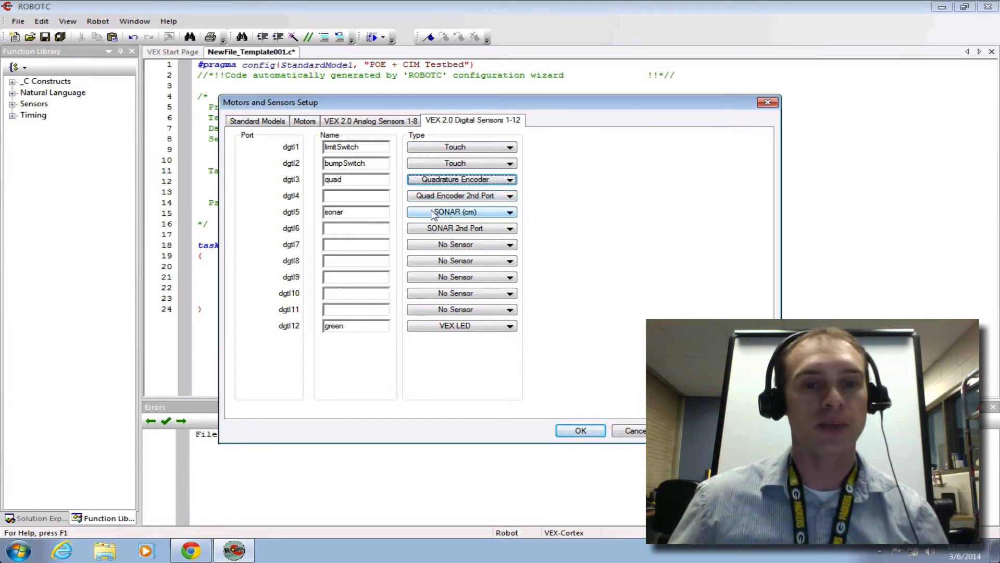
click(478, 214)
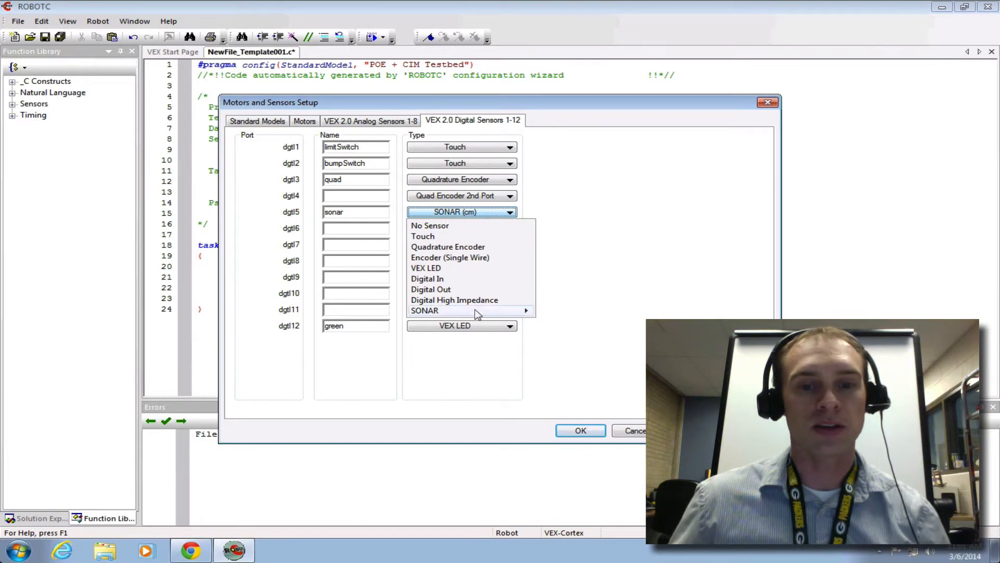
mouse_move(476, 311)
click(559, 315)
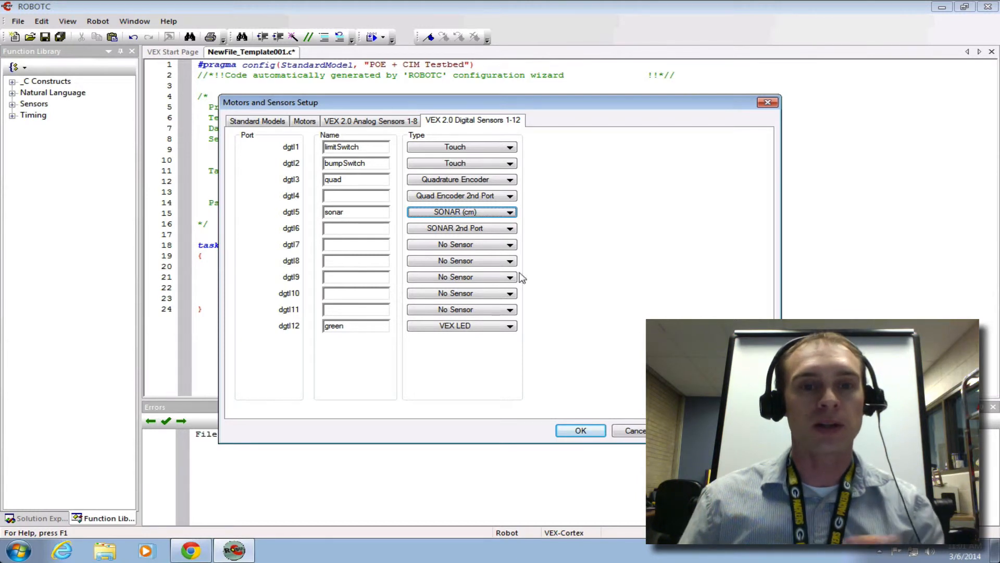
Step: Recheck the motor ports and model description, and accept the POE + CIM Testbed motors and sensors setup
click(306, 120)
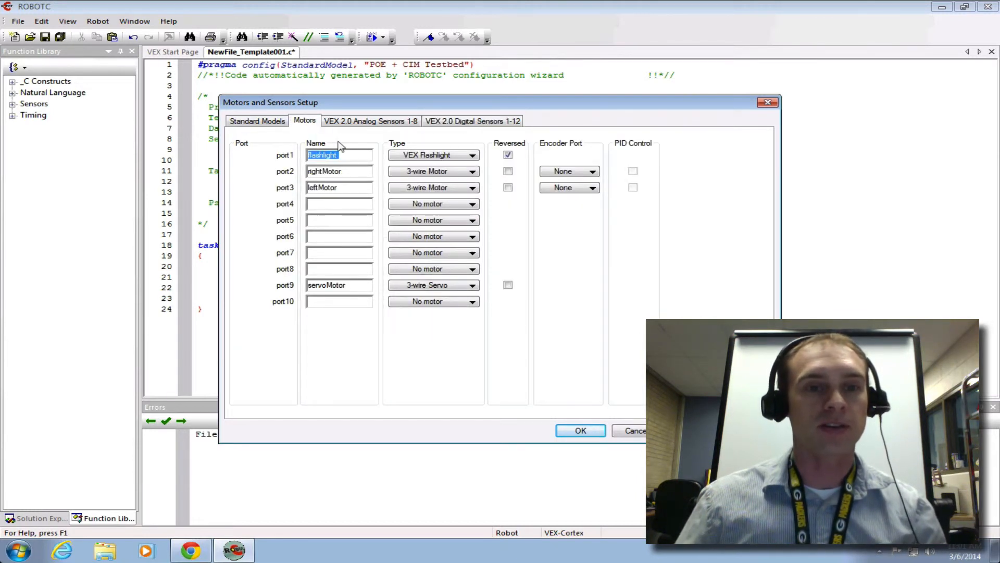
click(274, 121)
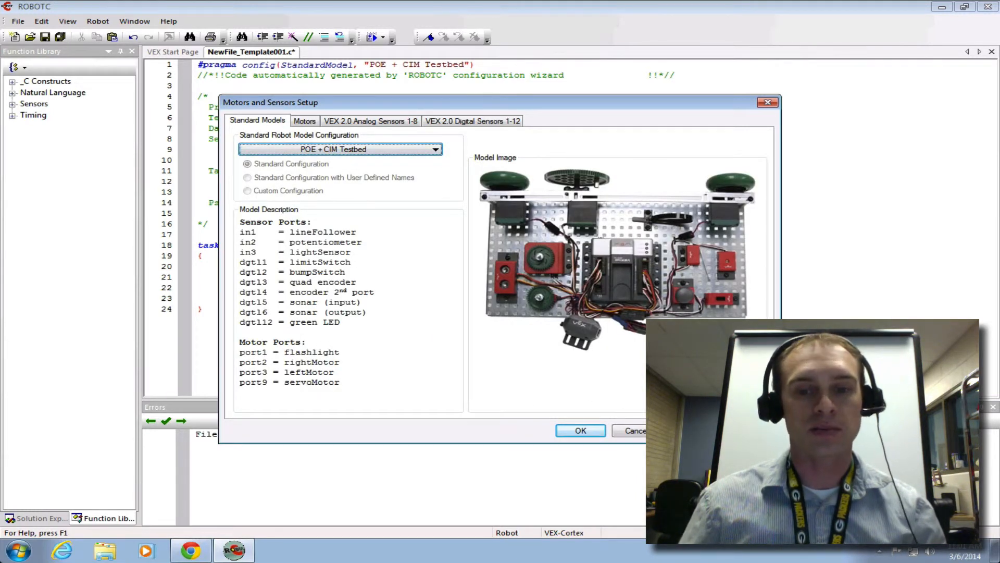
click(598, 431)
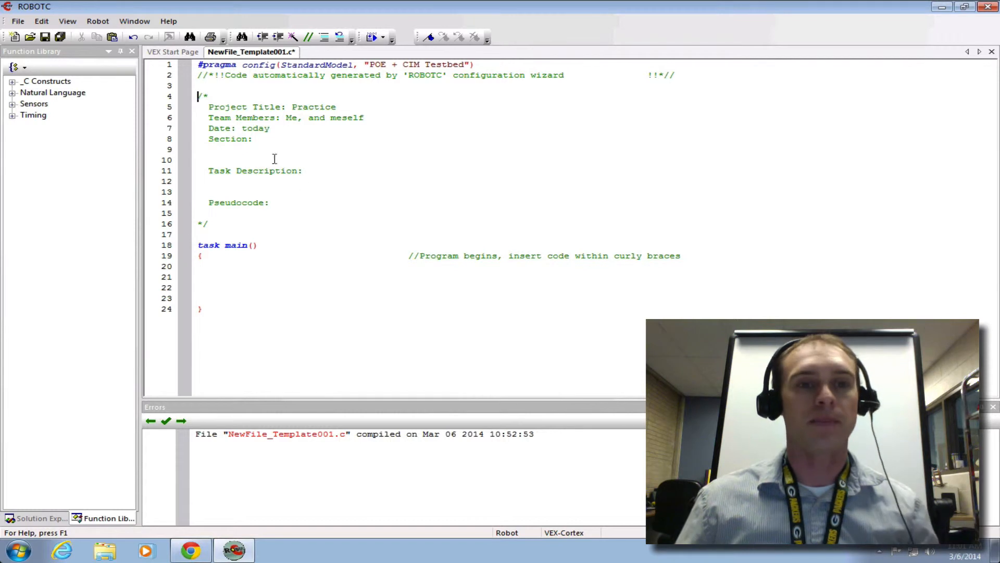
Step: Compile the program, saving it as NewFile_Template001 in the network drive's Private > VEX folder and replacing the existing file
click(98, 22)
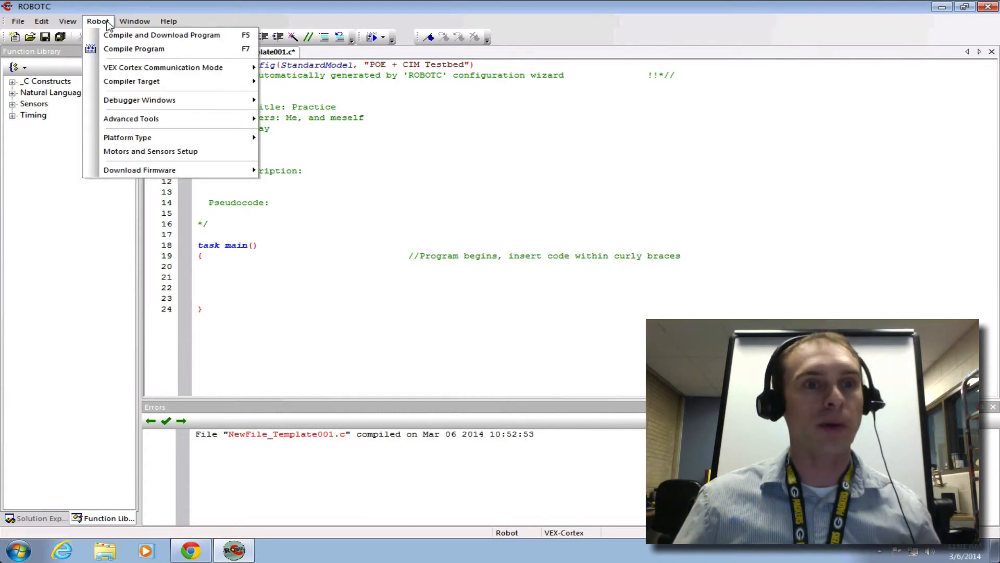
click(117, 47)
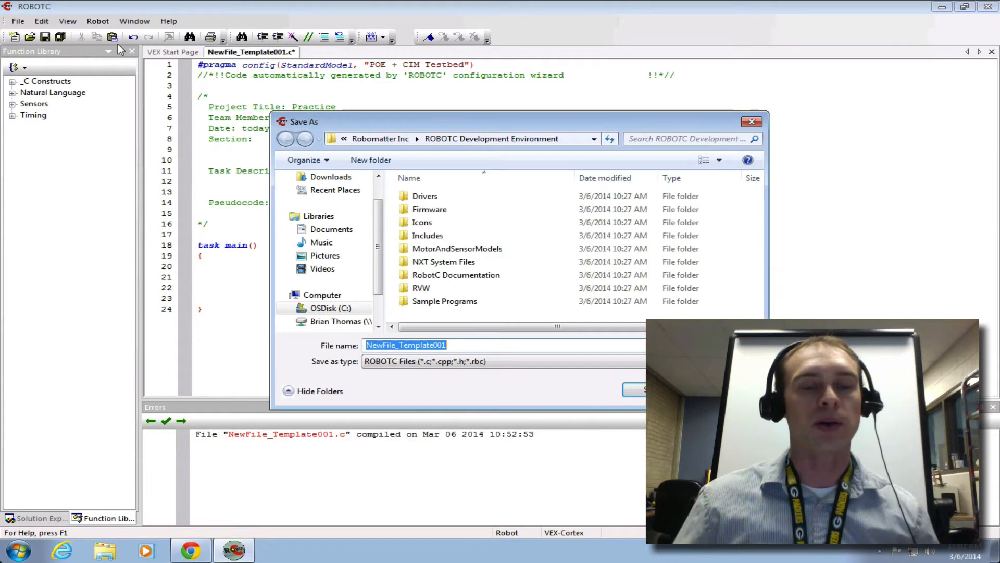
click(336, 321)
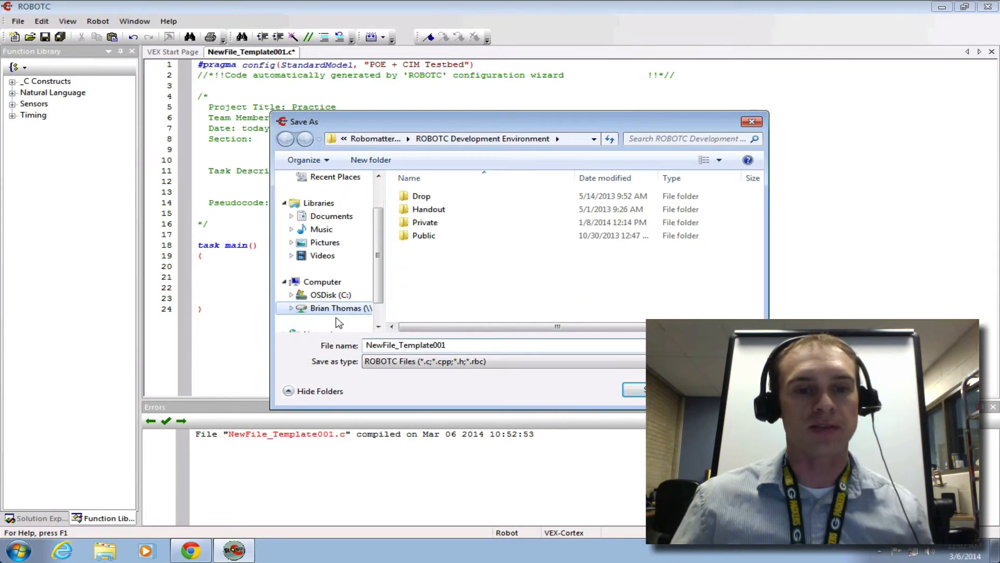
double_click(420, 223)
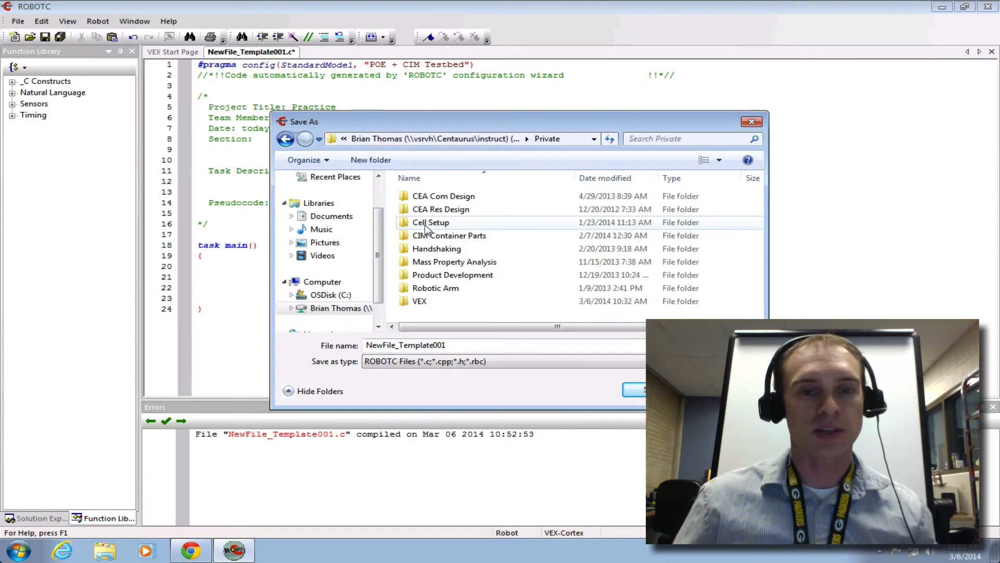
double_click(420, 301)
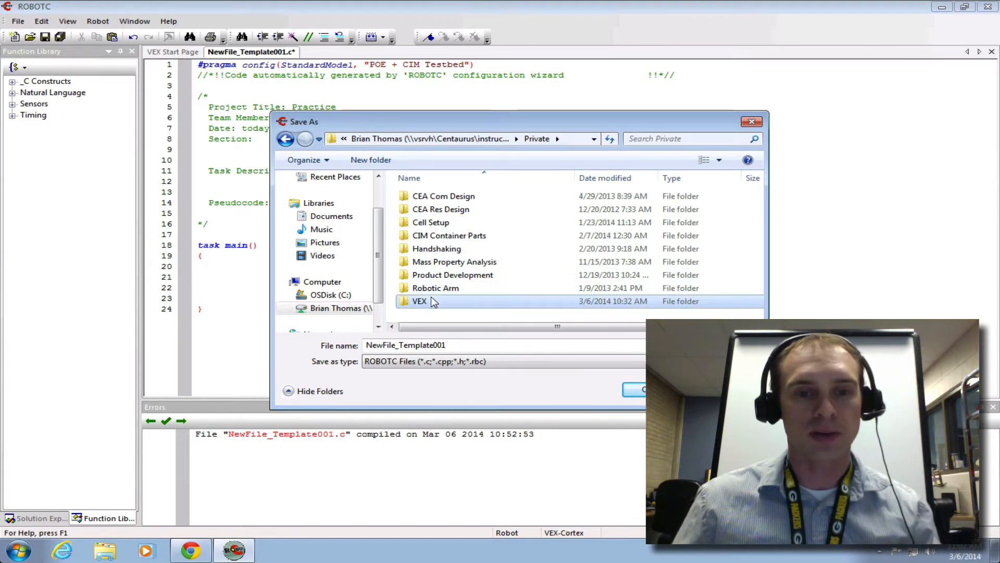
click(635, 390)
click(542, 279)
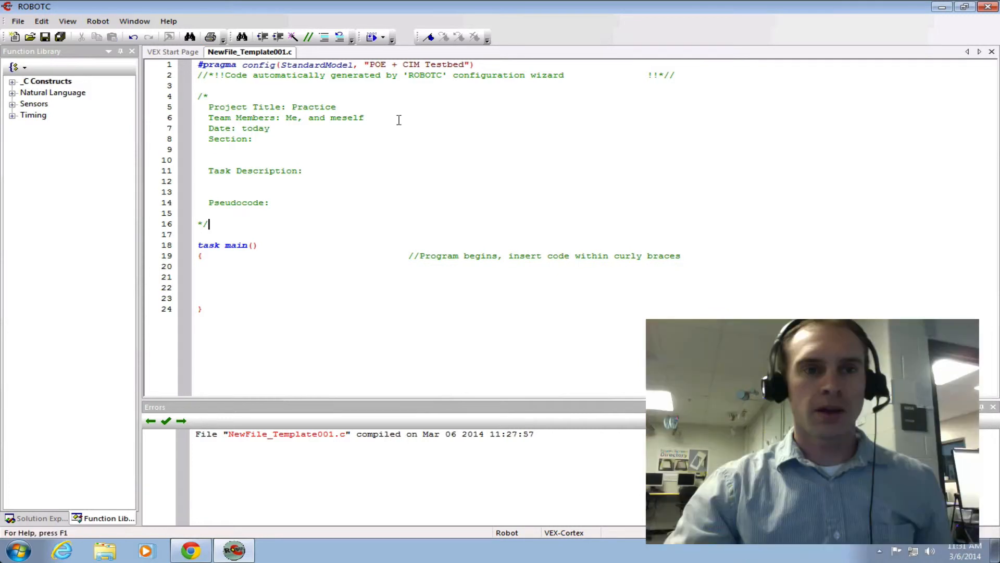
Step: Compile the program and try to download it to the VEX Cortex, acknowledging the messages that the download raises
click(102, 23)
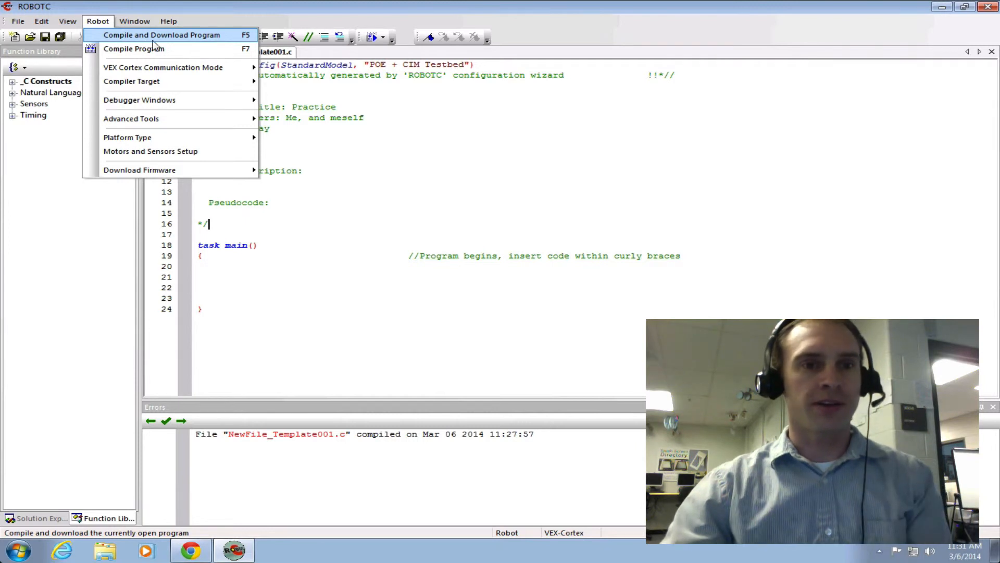
click(193, 35)
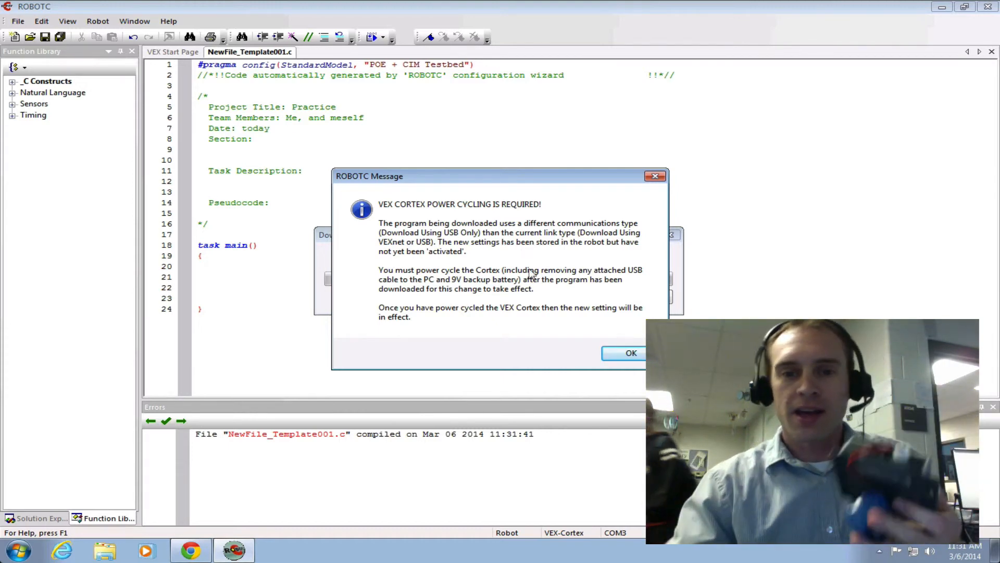
click(625, 352)
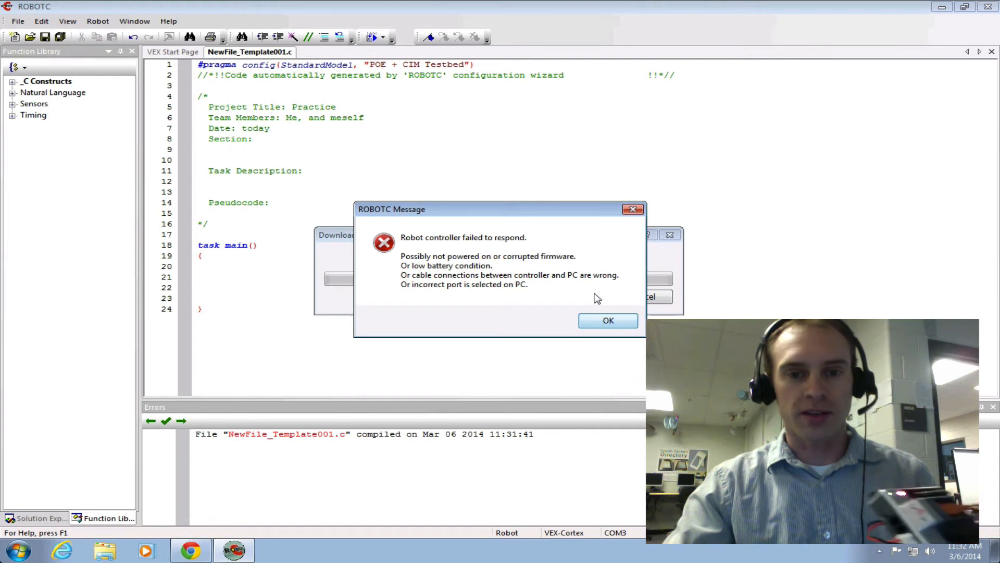
click(603, 320)
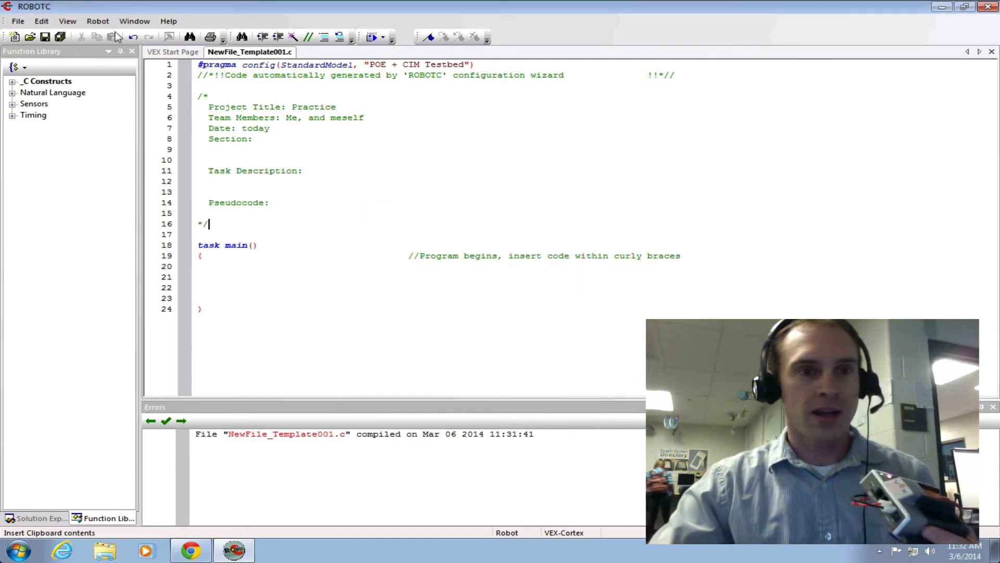
Step: Try again to compile and download the program to the VEX Cortex
click(98, 21)
click(107, 34)
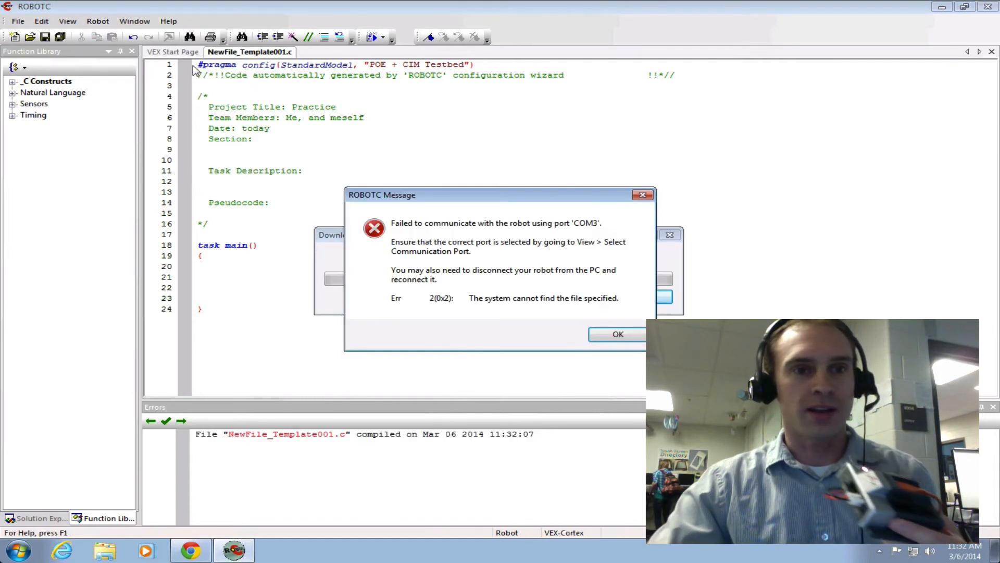
click(595, 333)
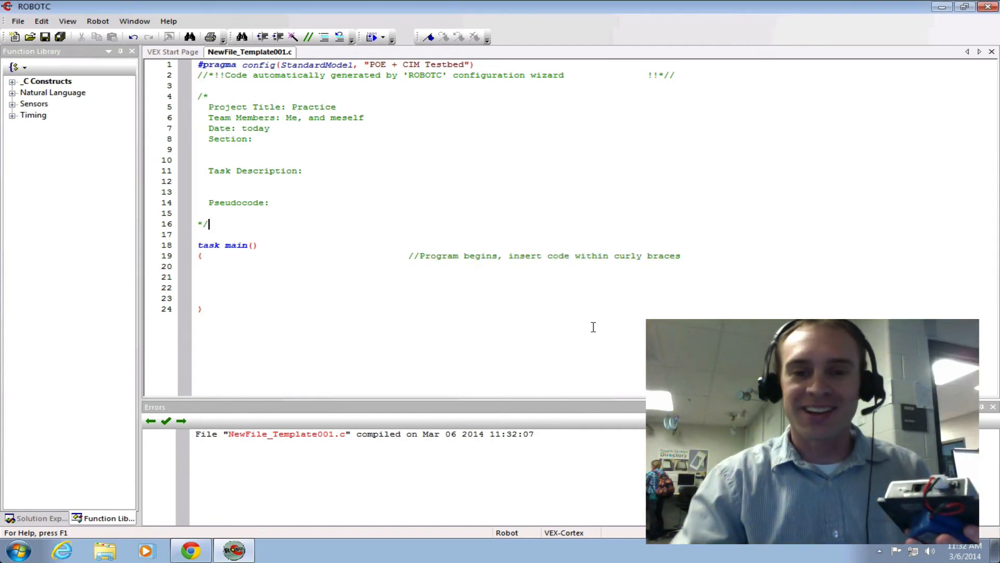
Step: Compile and download the program to the reconnected VEX Cortex and start it in Program Debug
click(98, 21)
click(125, 34)
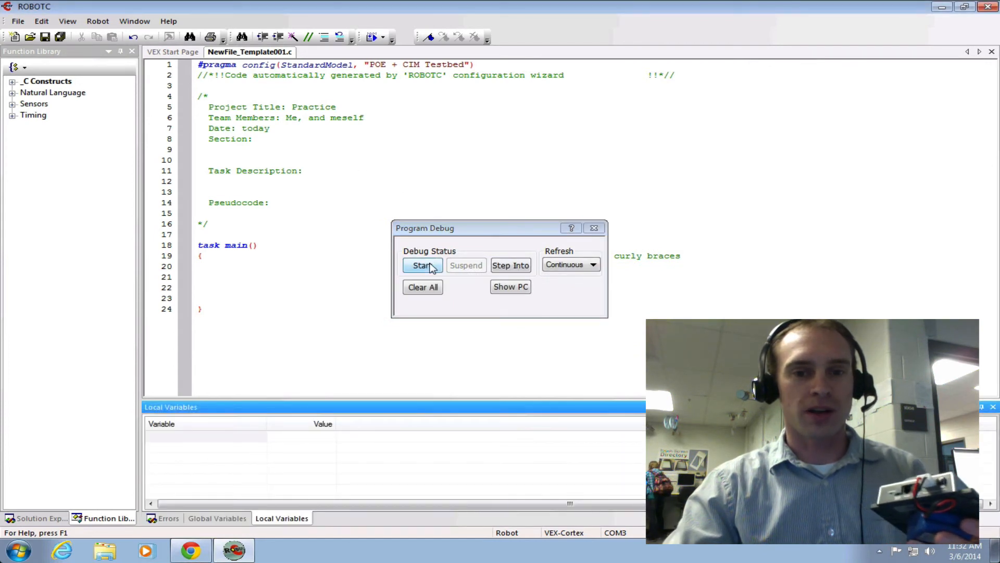
click(430, 266)
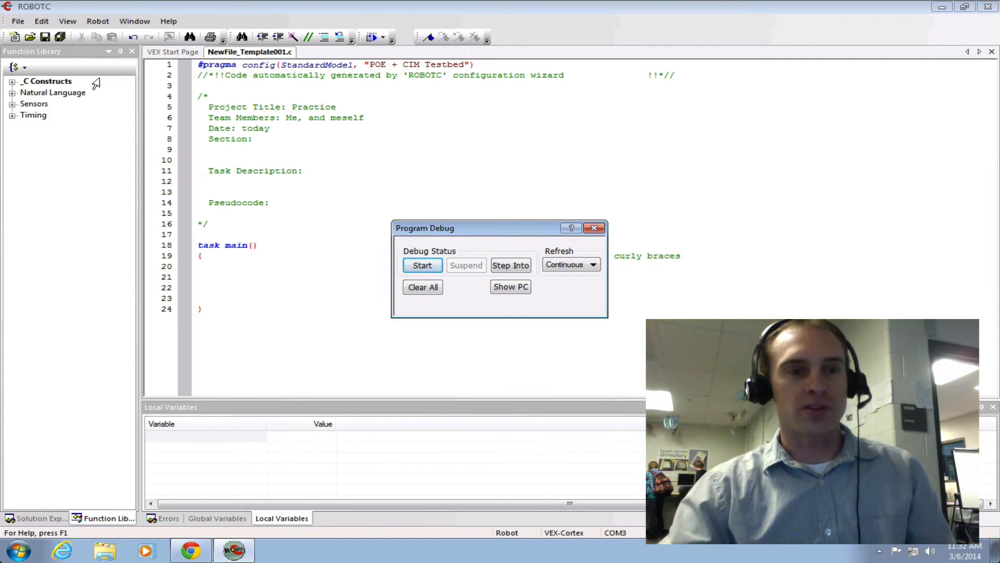
Step: Open the Motors and Sensors debugger windows and compare their port listings
click(106, 25)
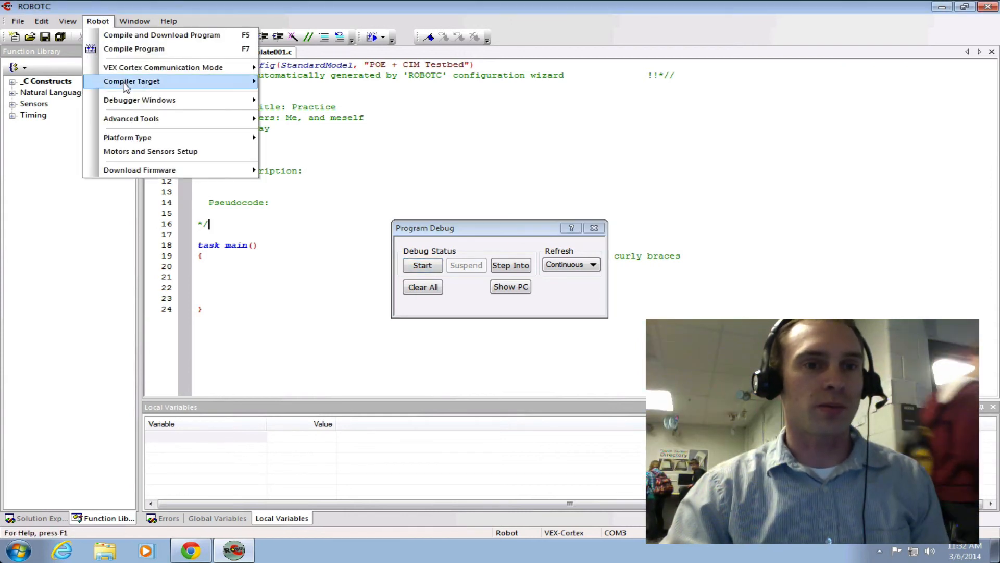
mouse_move(131, 101)
click(302, 141)
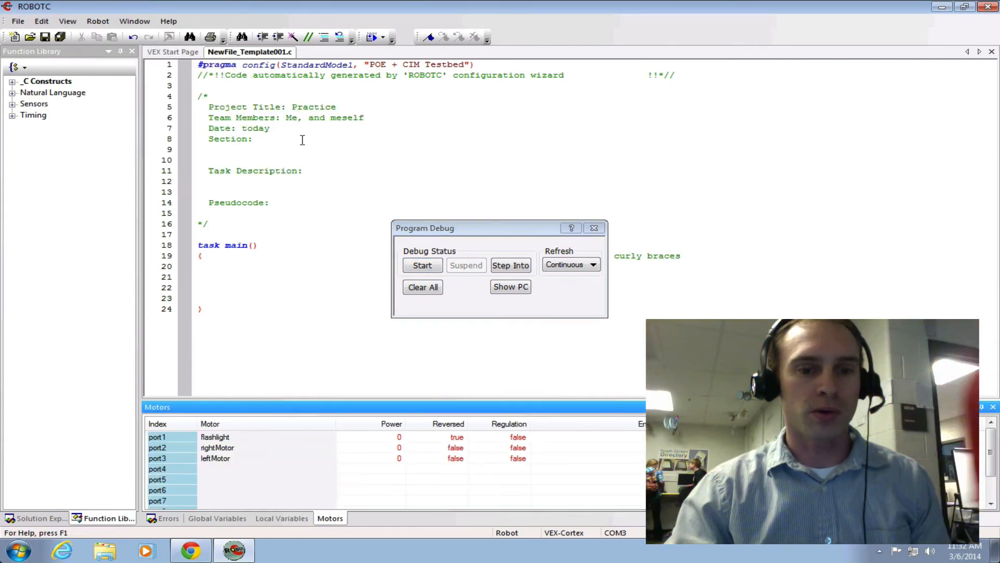
click(98, 21)
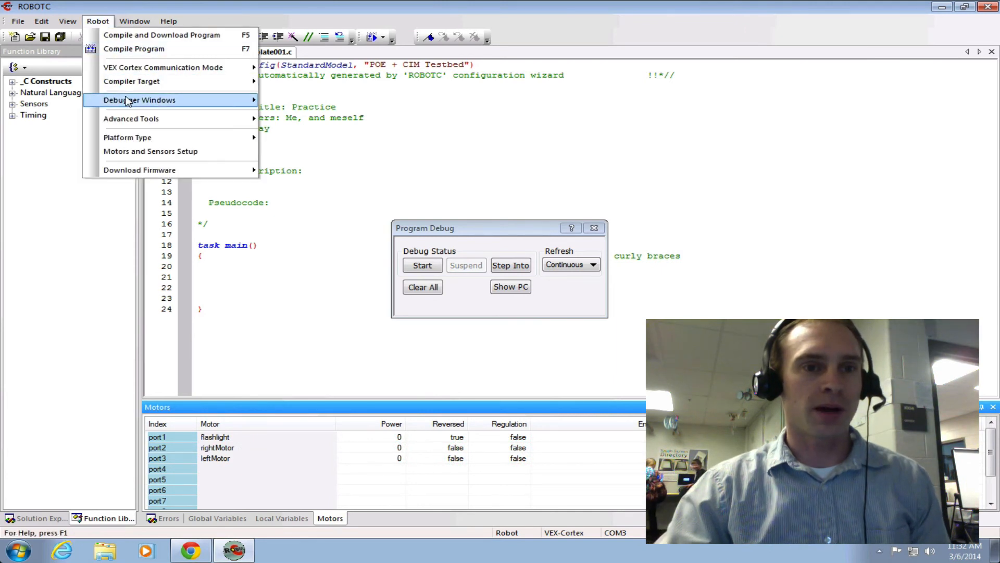
mouse_move(145, 99)
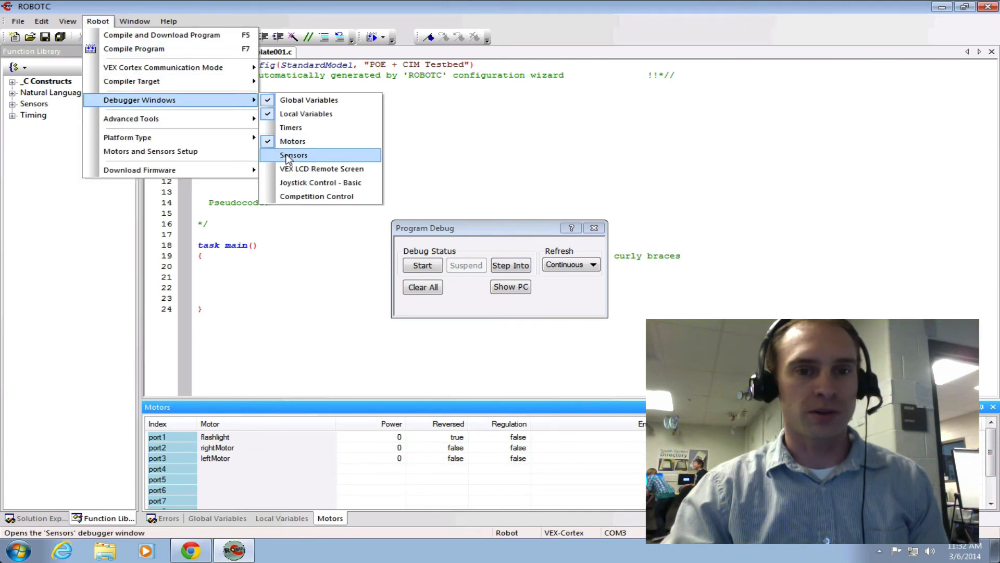
click(288, 156)
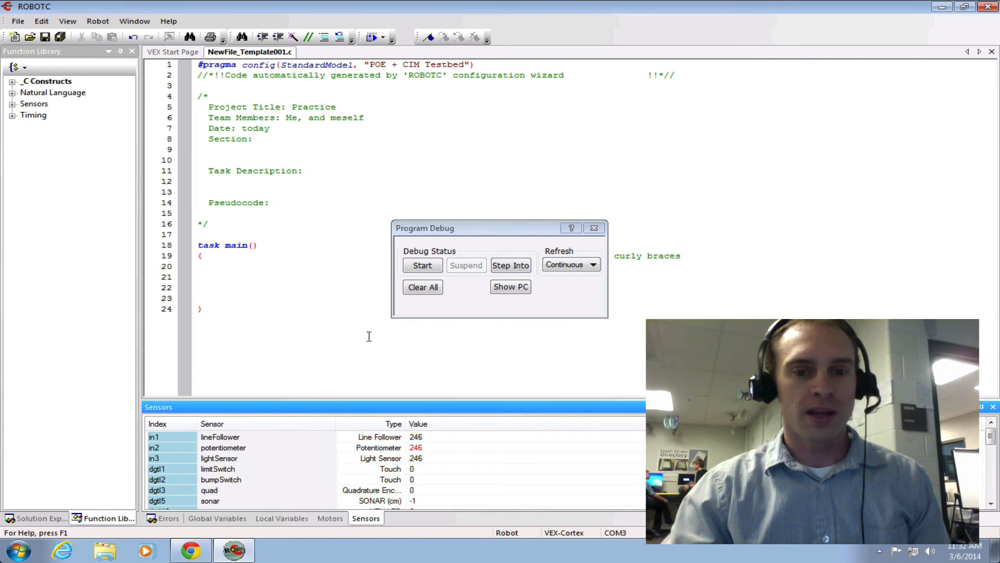
click(339, 518)
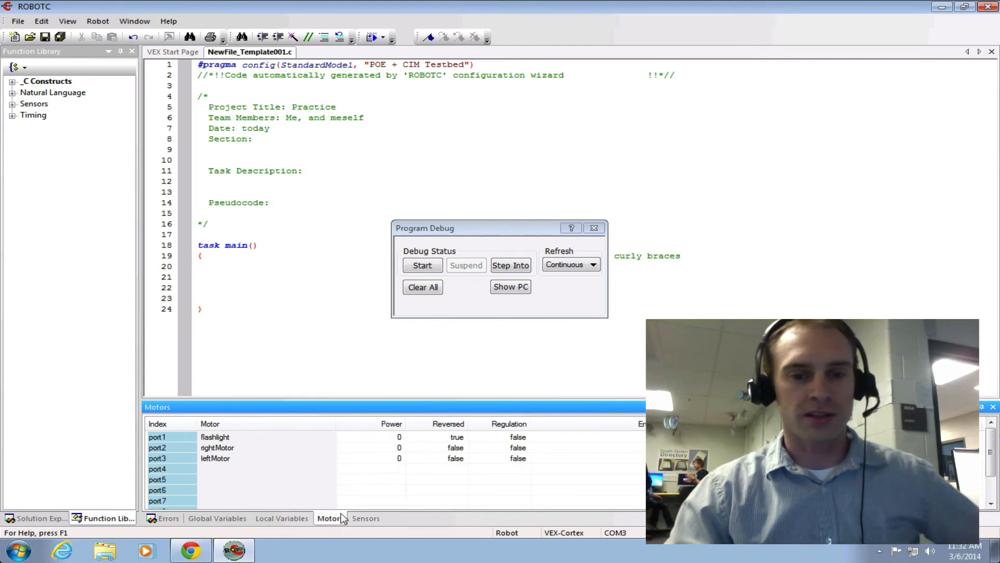
click(367, 518)
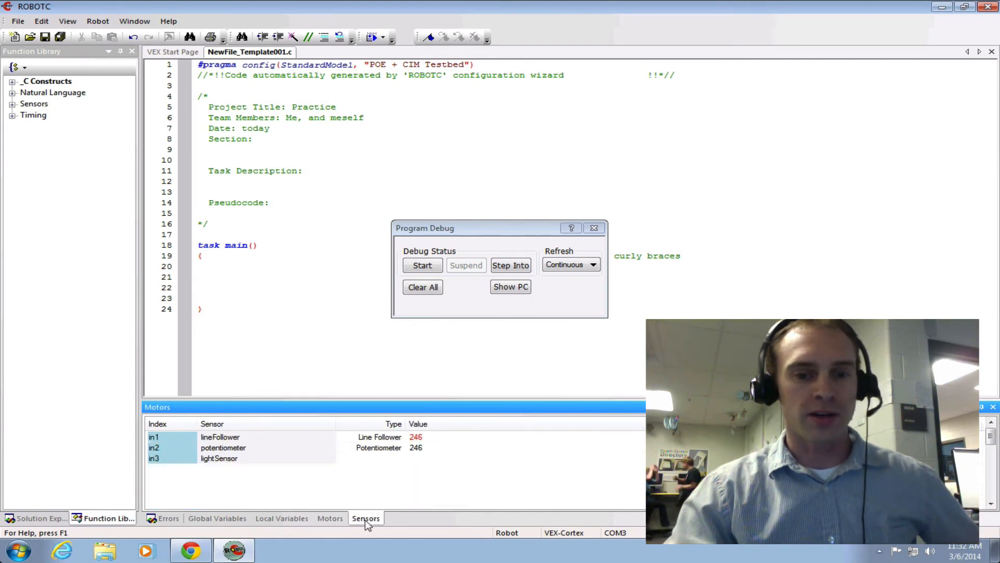
Step: Run the rightMotor on port2 from the Motors debugger by setting its power to 63
click(339, 519)
double_click(399, 436)
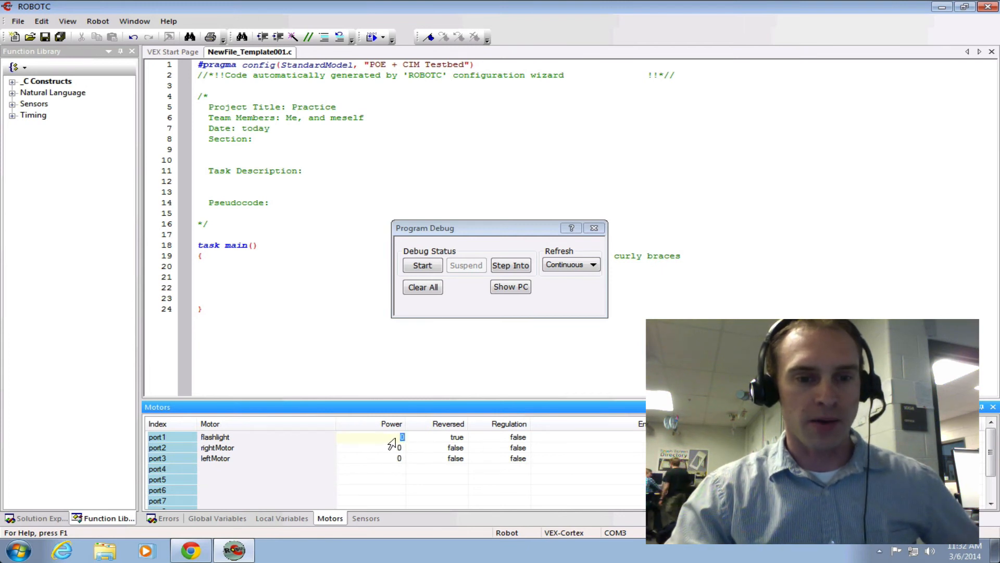
double_click(389, 447)
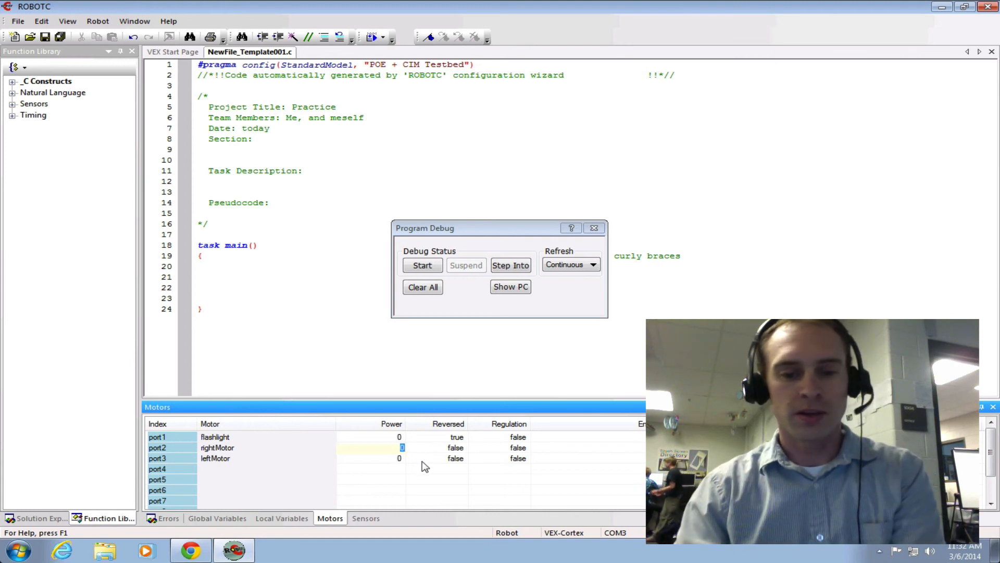
key(Tab)
key(Home)
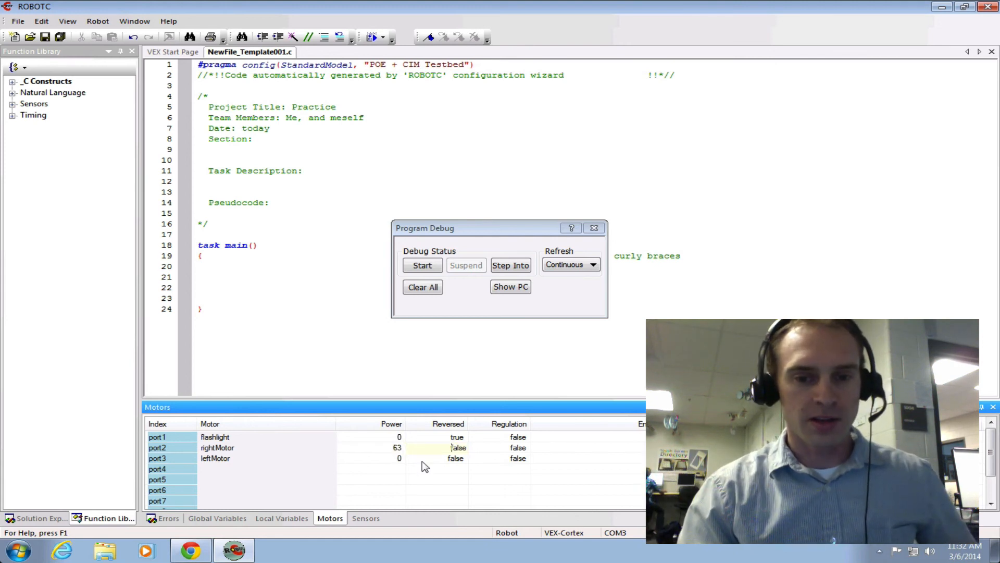
Step: Stop the rightMotor on port2 by setting its power to 0, and show the Sensors debugger window
double_click(398, 448)
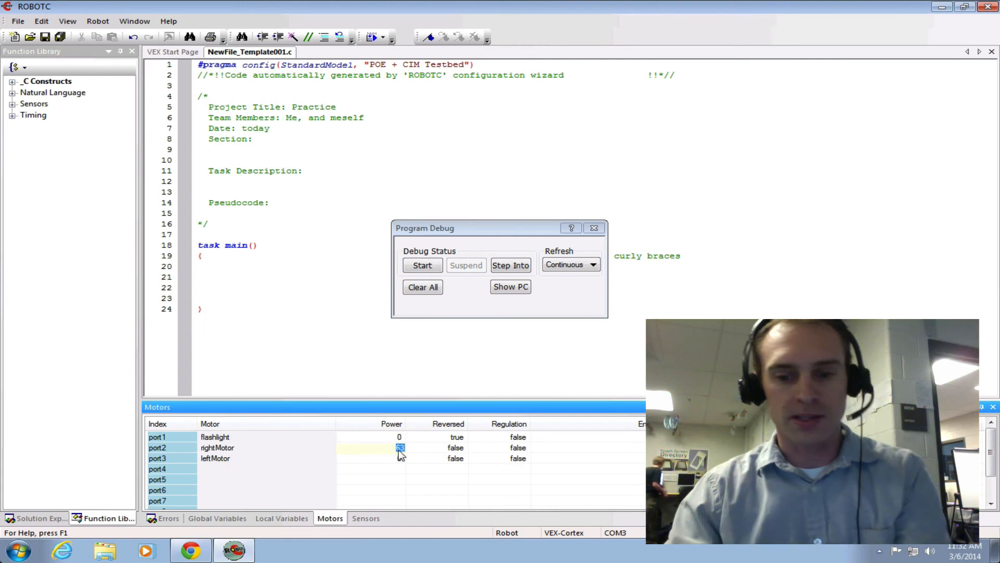
text(0)
key(Tab)
click(368, 518)
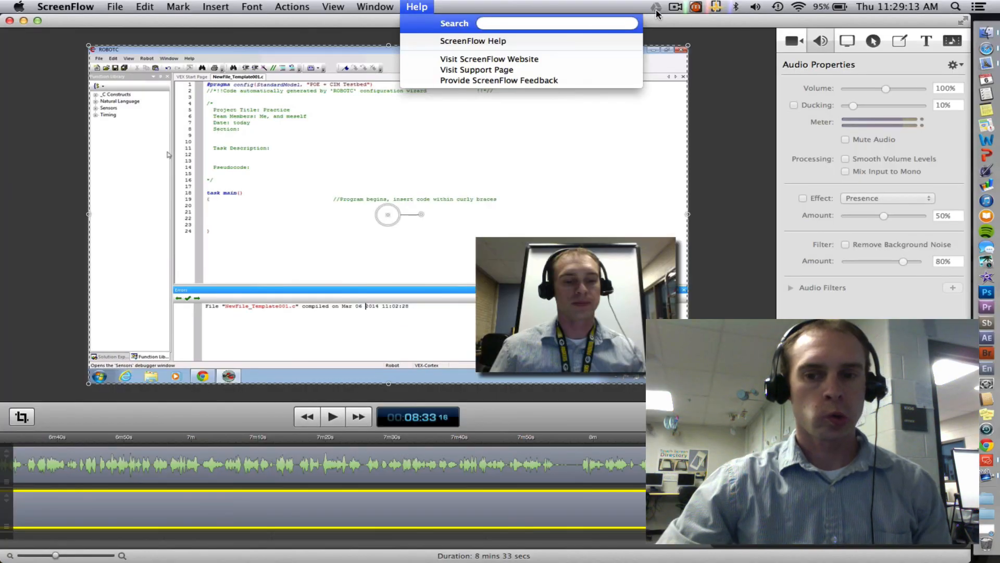
click(627, 7)
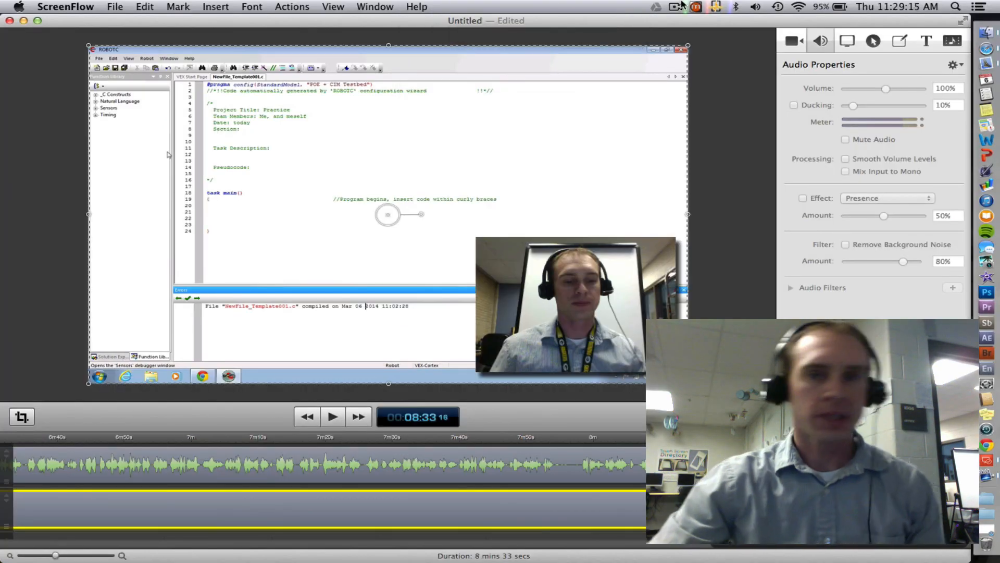